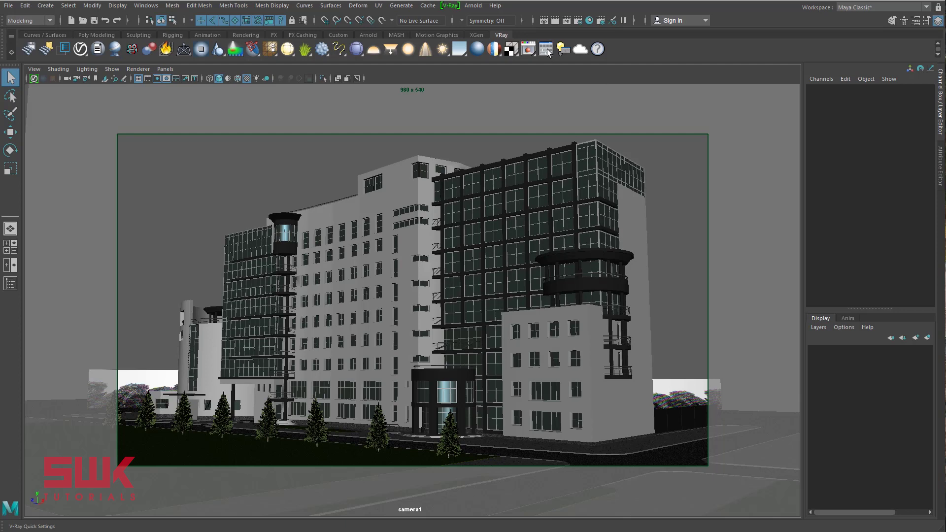
Step: Bring up the V-Ray Quick Settings and apply the ArchViz Interior preset
click(548, 52)
drag(345, 146, 622, 132)
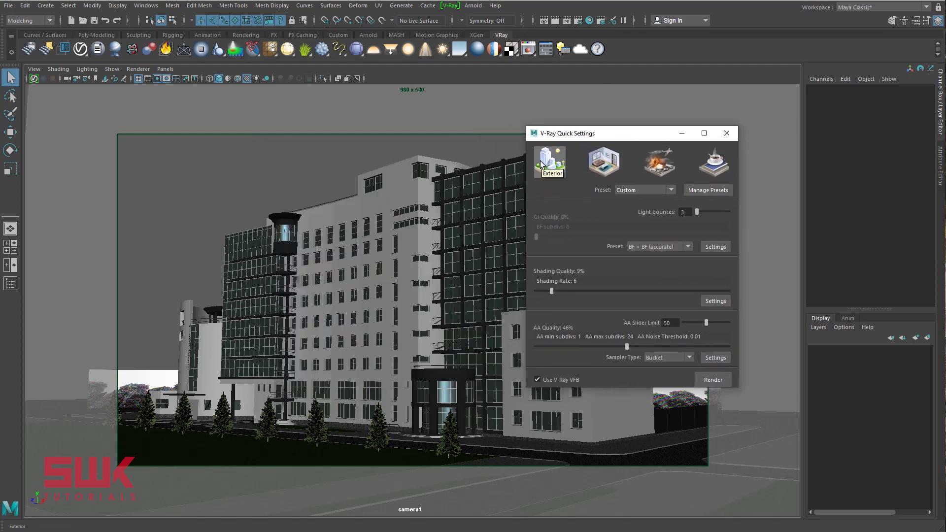
click(610, 164)
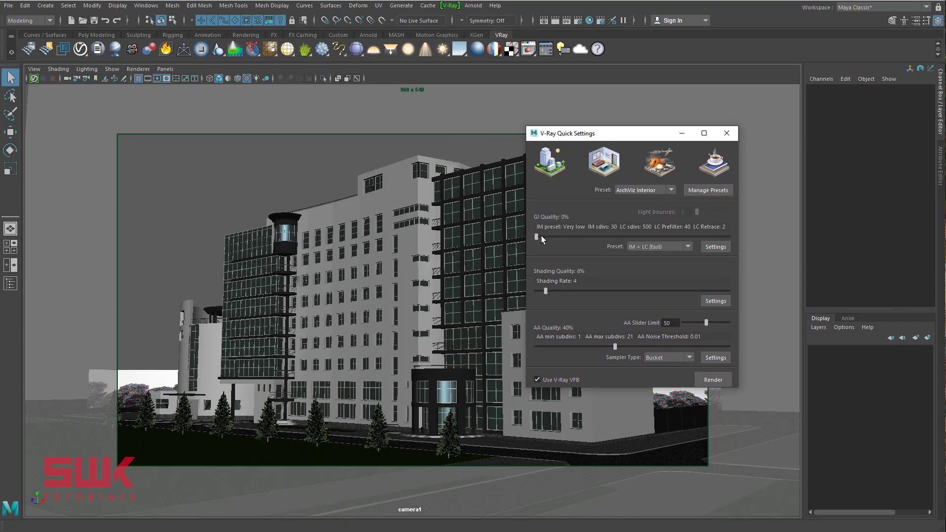
Step: Set the GI quality to 15%, the AA quality to 14% and the shading quality to 3%
drag(540, 235, 566, 240)
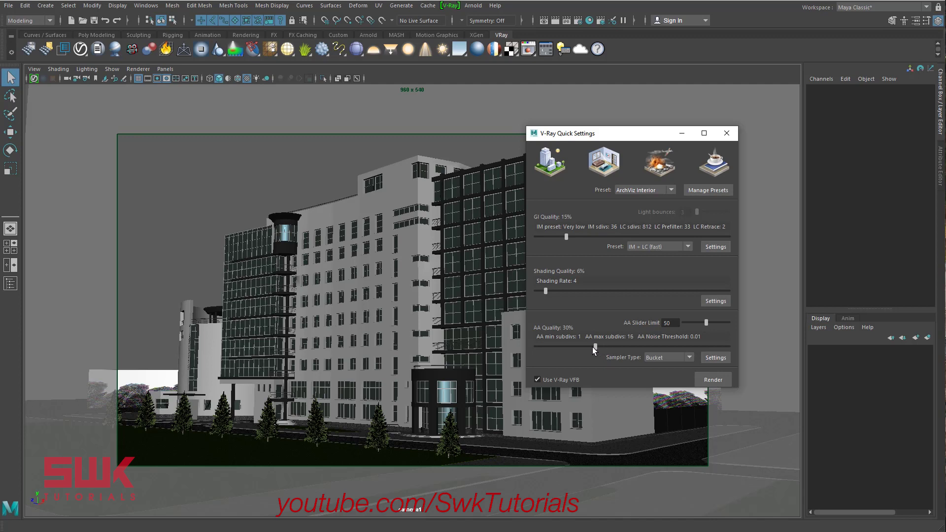
drag(570, 347, 566, 348)
drag(542, 290, 539, 290)
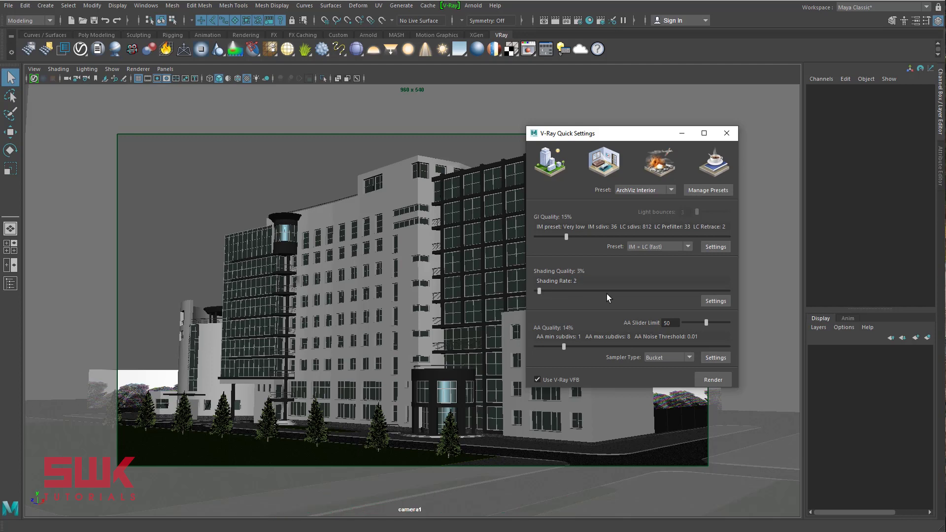
Step: Render the camera1 view in the V-Ray frame buffer to check the scene without lights
click(556, 23)
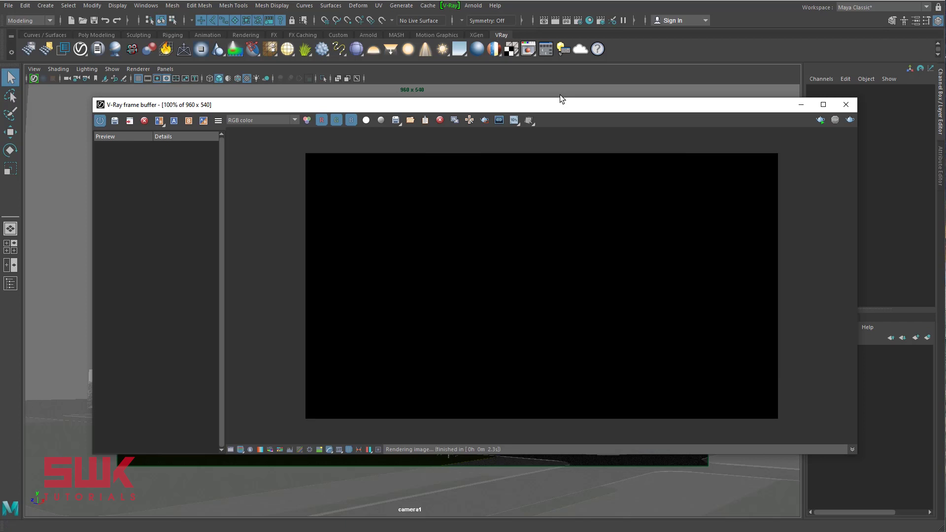
drag(555, 112, 506, 131)
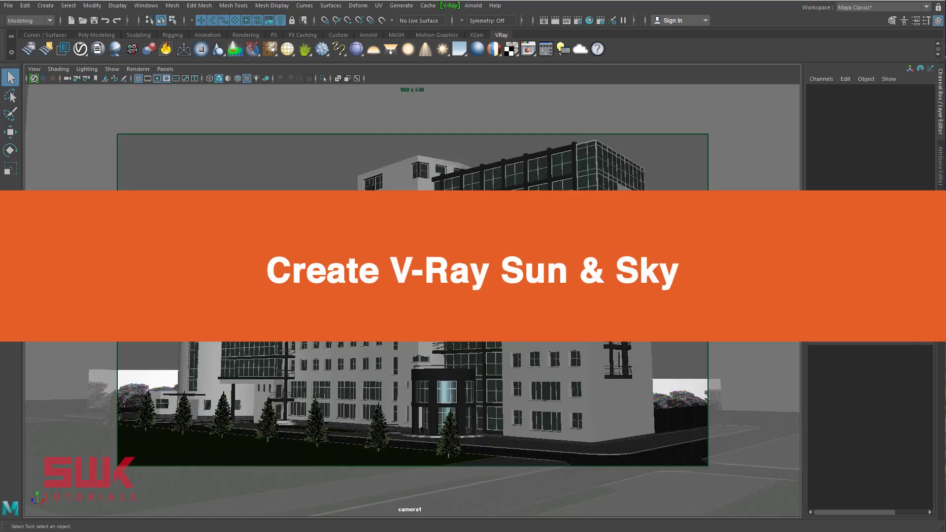
Step: Create a V-Ray Sun from the four-view layout and raise it above the building in the front view
key(space)
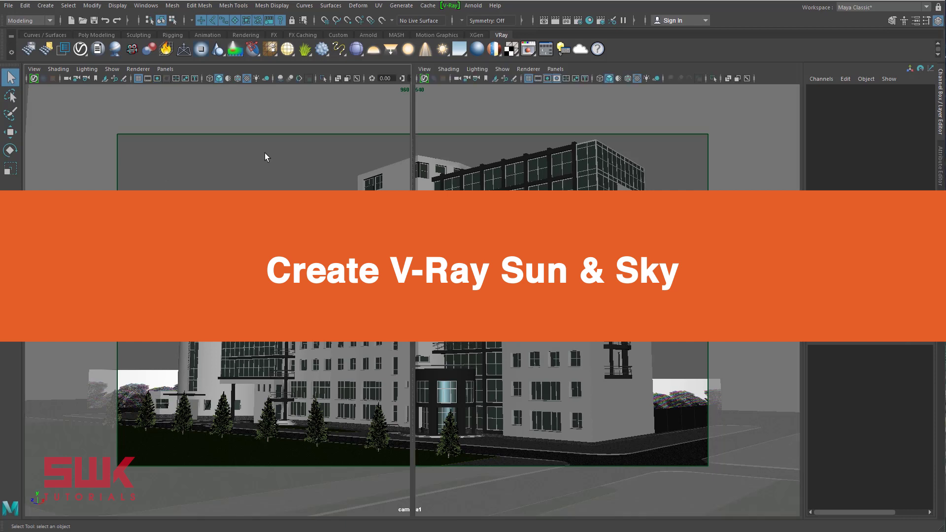
drag(202, 125, 215, 161)
alt+right_drag(246, 196, 267, 205)
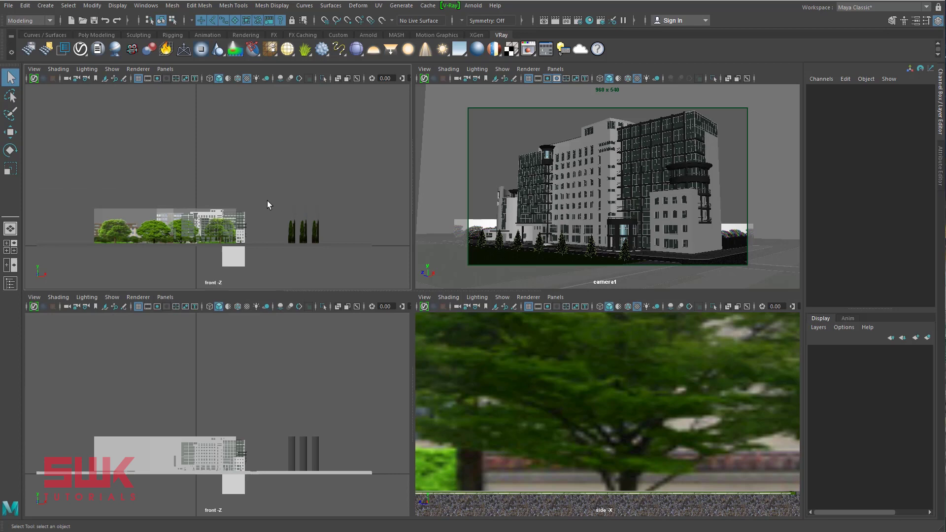
click(442, 49)
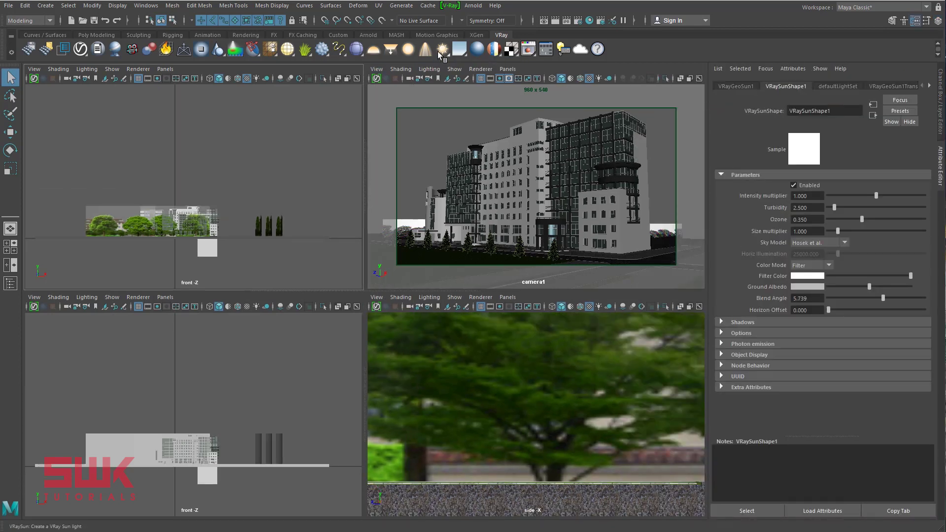
key(w)
drag(176, 210, 175, 141)
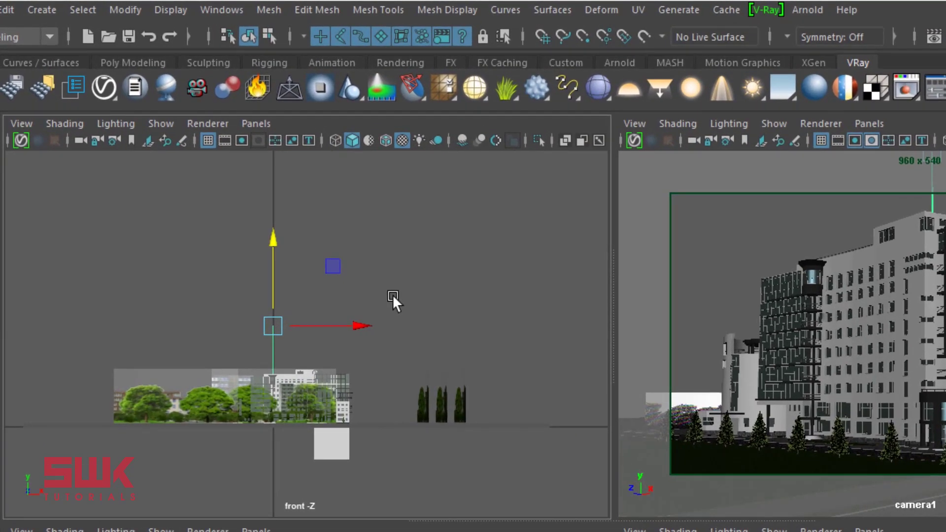
Step: Deselect the V-Ray Sun, reselect its node with the V-Ray Sun tool's options and show its attributes
click(326, 239)
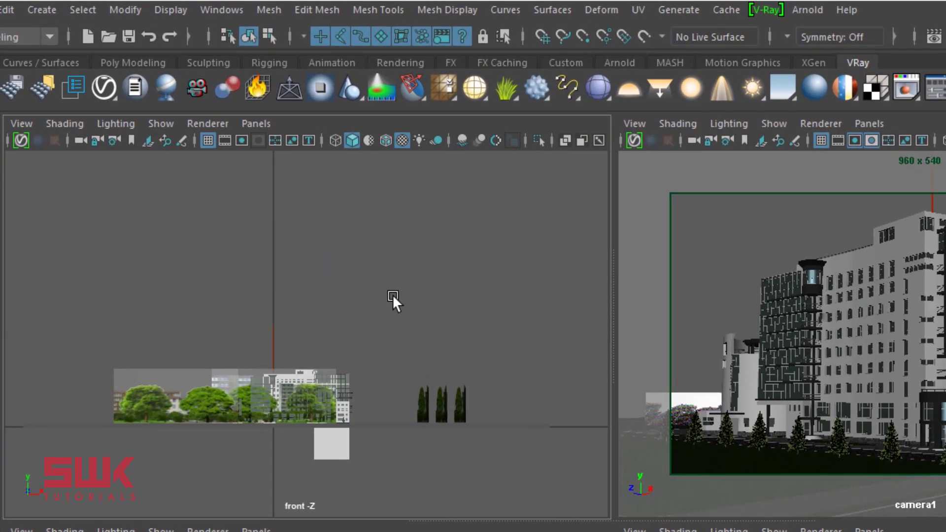
click(752, 85)
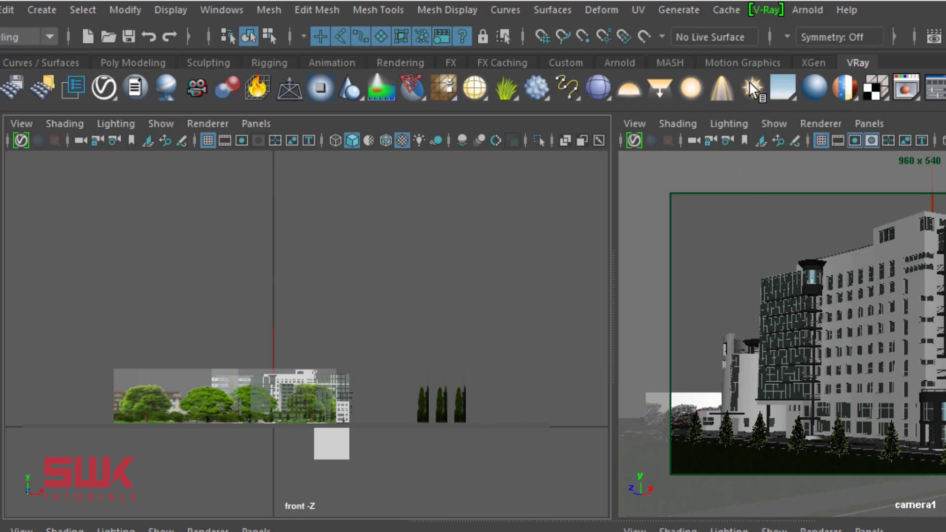
right_click(752, 86)
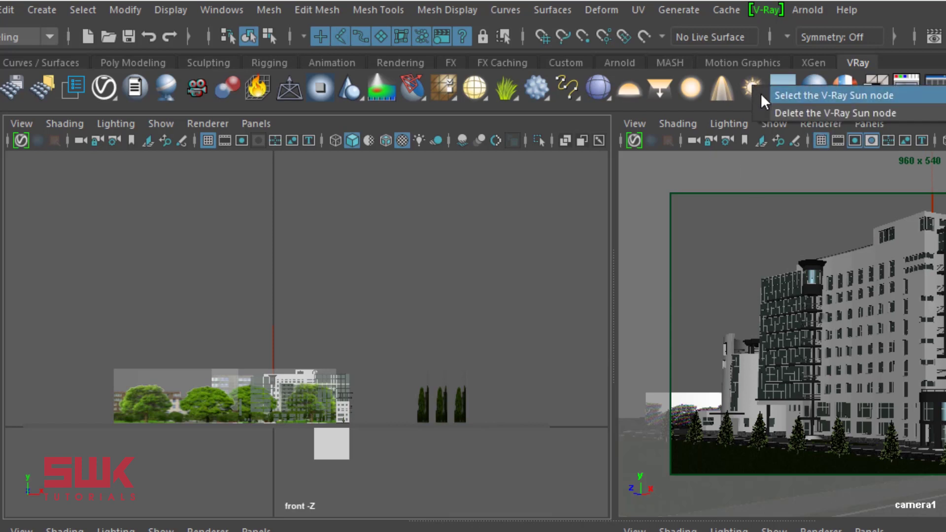
click(875, 96)
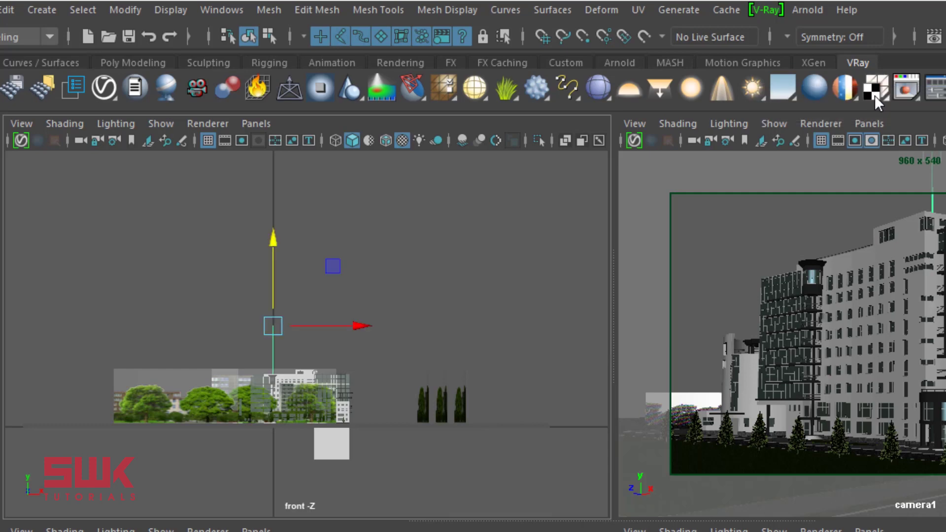
key(ctrl+a)
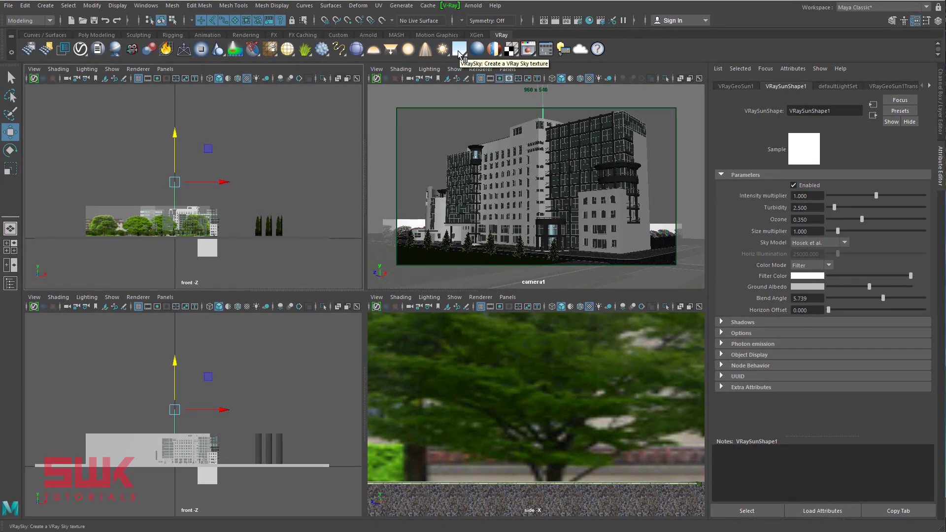
Step: Create a V-Ray Sky linked to the sun and frame the sun in the front view
click(458, 49)
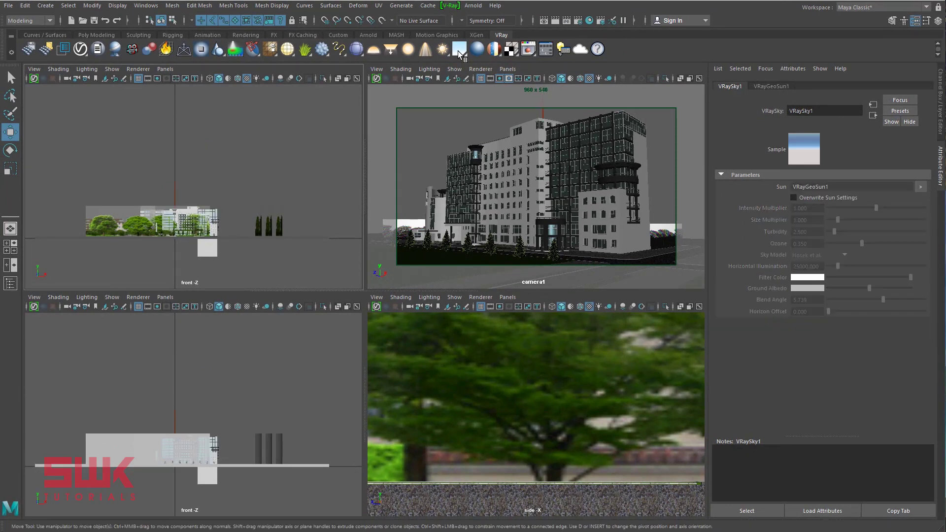
key(f)
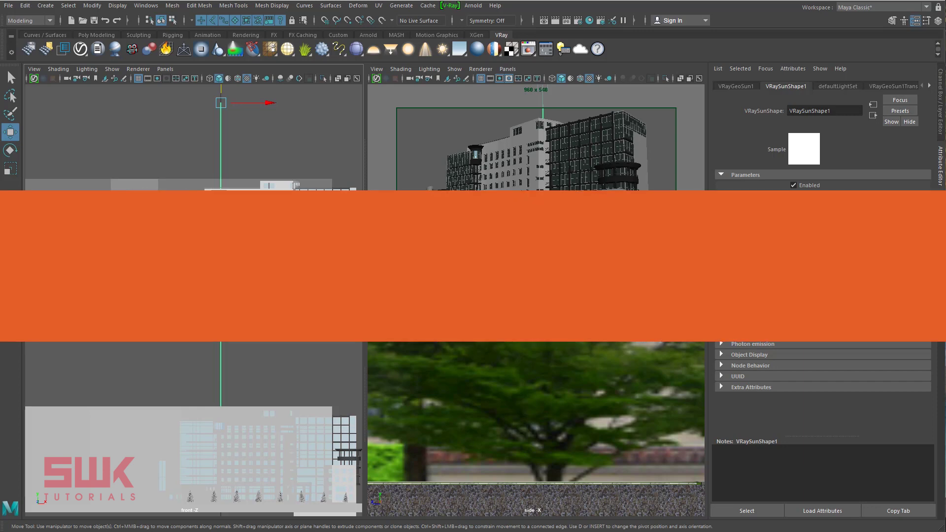
Step: Select camera1, show only its Camera Attributes section and render the scene with this standard camera
click(376, 69)
click(384, 89)
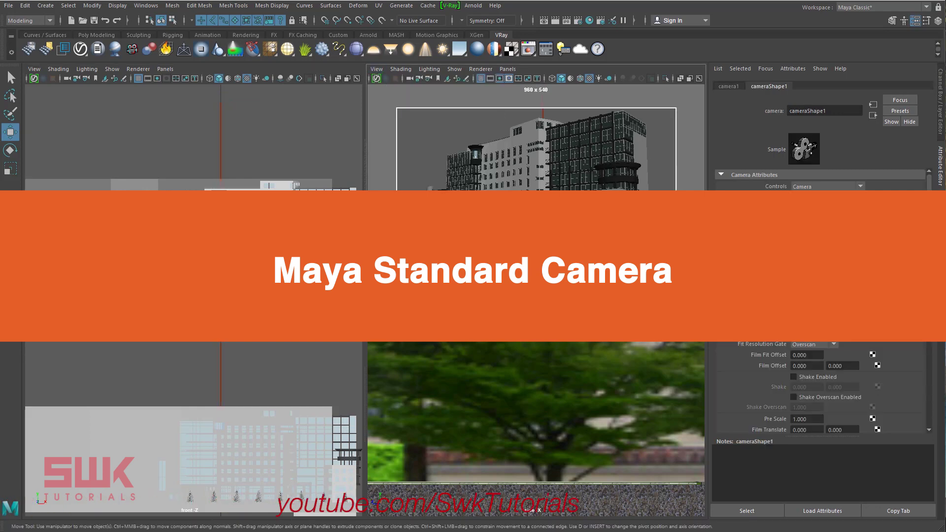
click(722, 175)
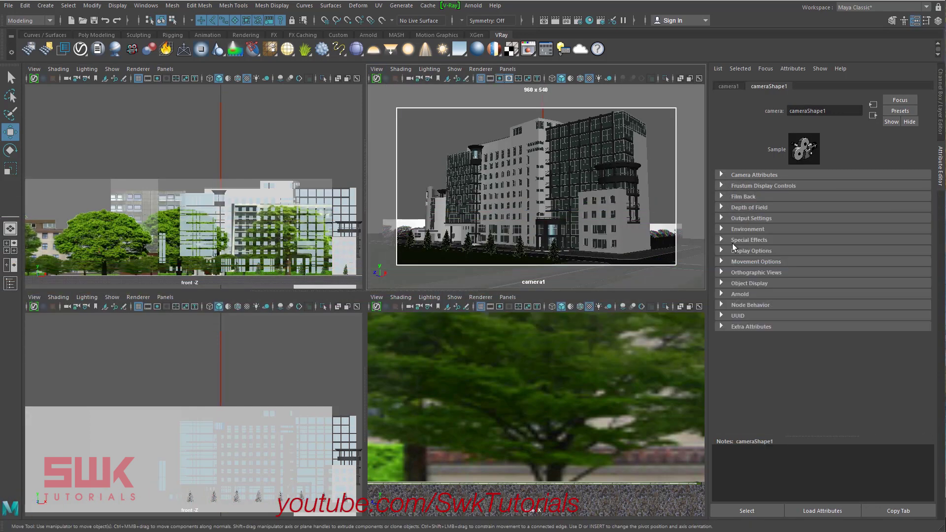
click(743, 176)
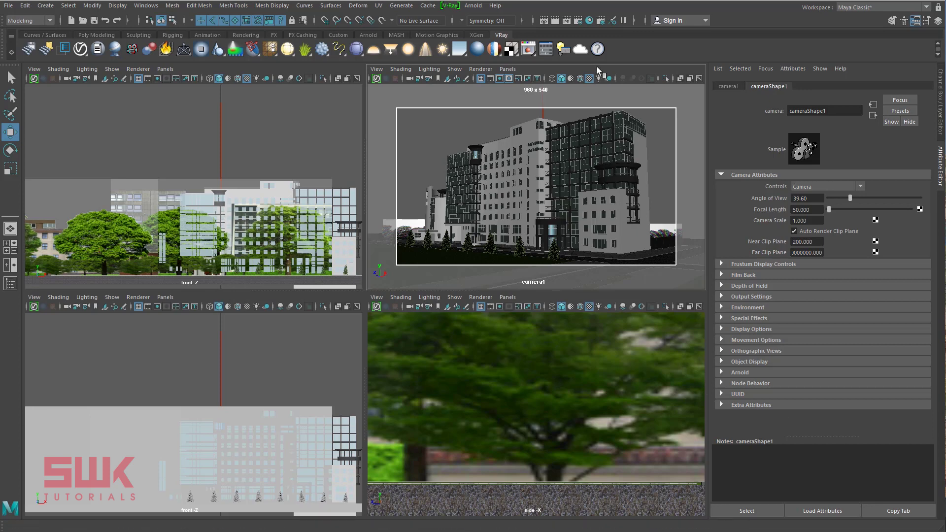
click(556, 21)
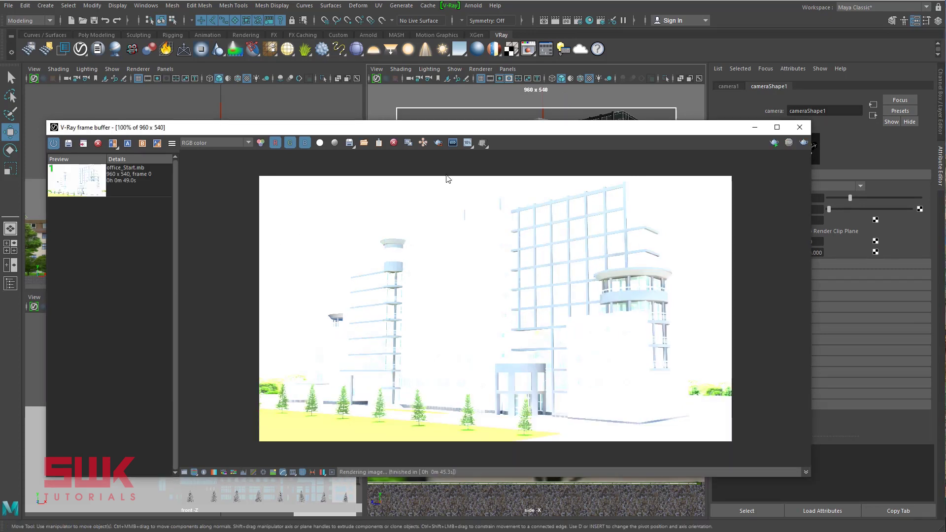
drag(444, 134, 325, 190)
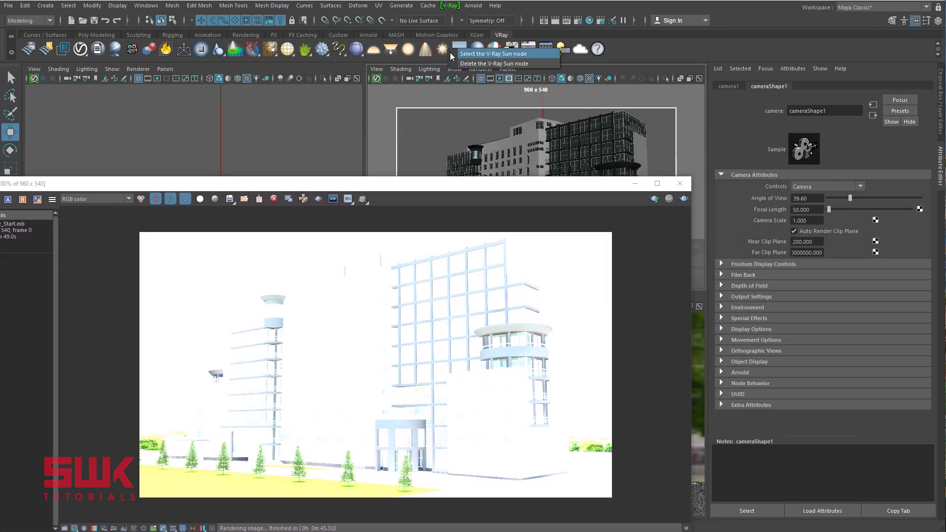
Step: Set the V-Ray Sun's intensity multiplier to 0.025 and render the scene again
click(473, 54)
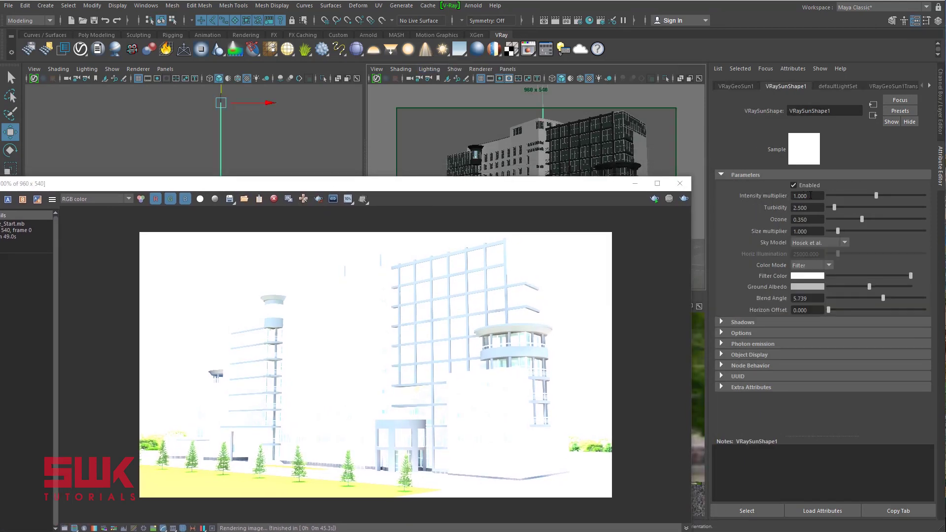
click(791, 196)
text(0.025)
key(Return)
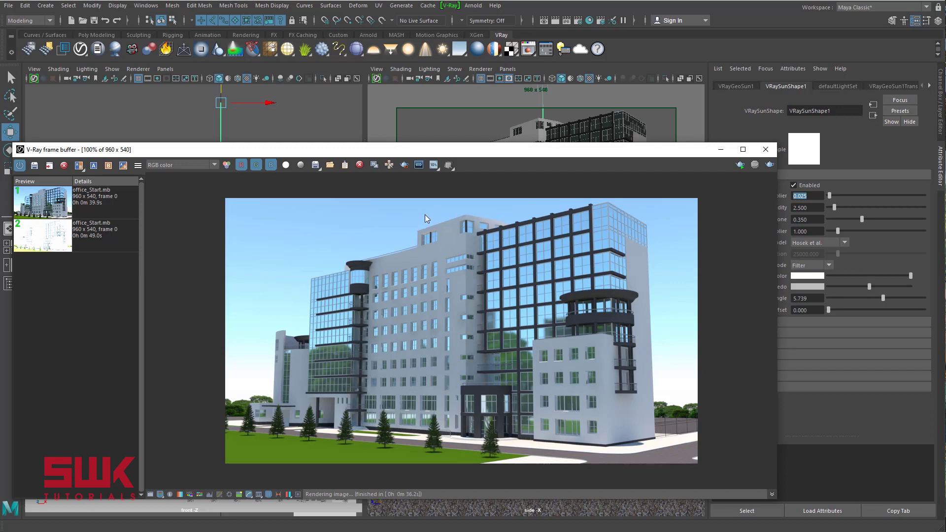
drag(508, 158, 398, 163)
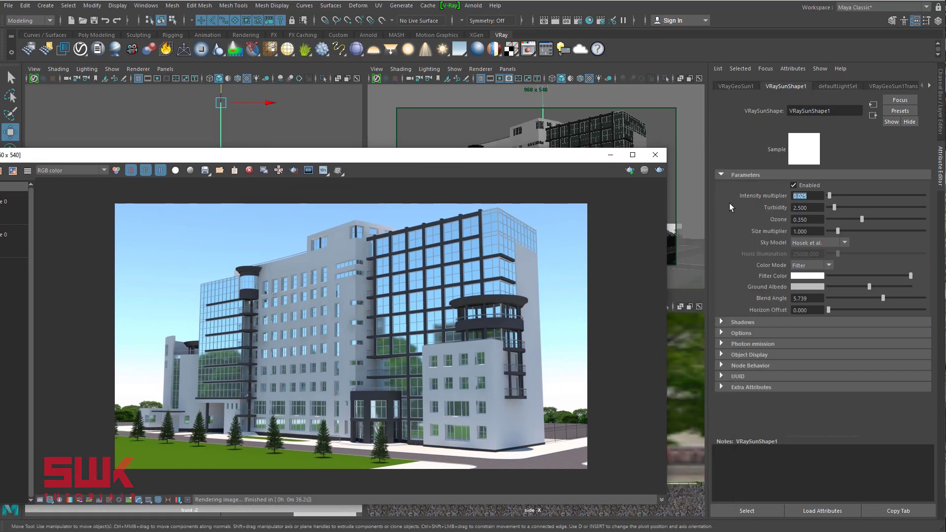
Step: Set the V-Ray Sun's intensity multiplier to 1 and move the frame buffer clear of the camera viewport
click(808, 195)
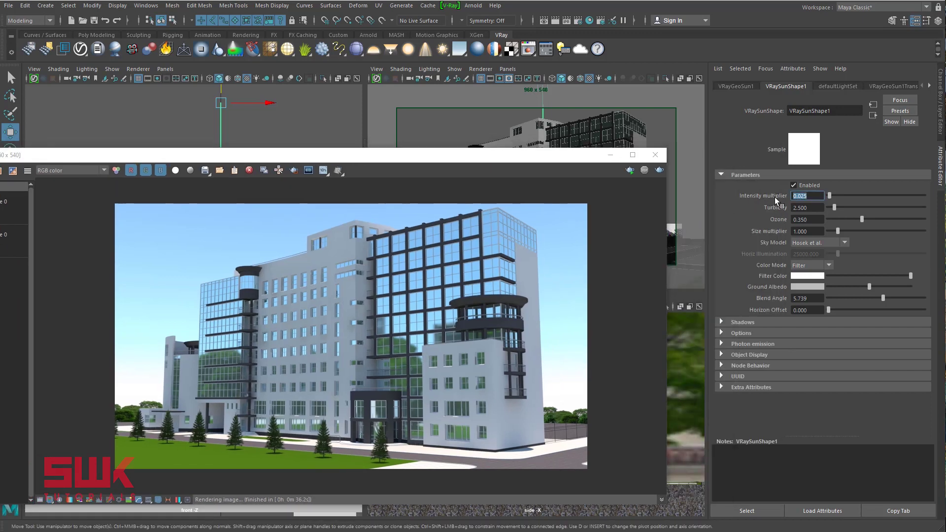
text(1)
key(Return)
drag(374, 160, 549, 187)
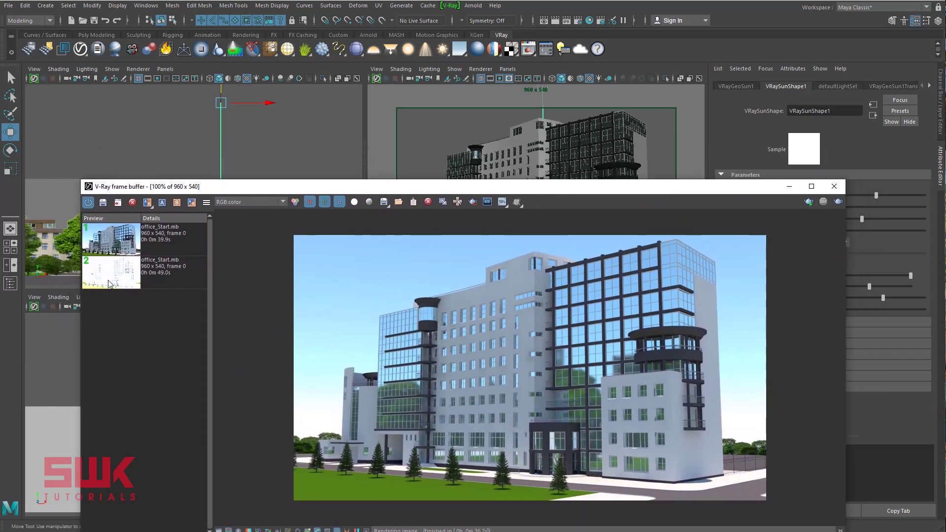
drag(348, 191, 271, 195)
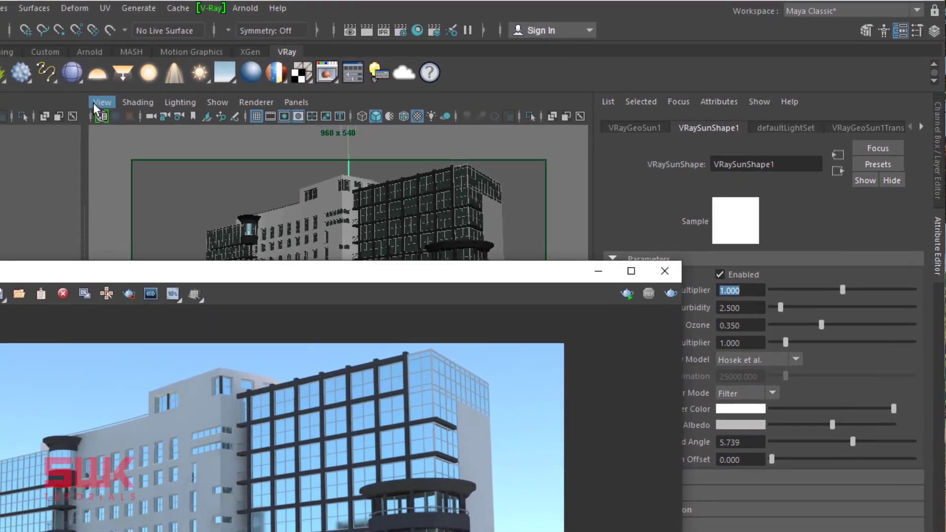
Step: Select camera1 and add the V-Ray Physical camera attributes to its shape
click(371, 70)
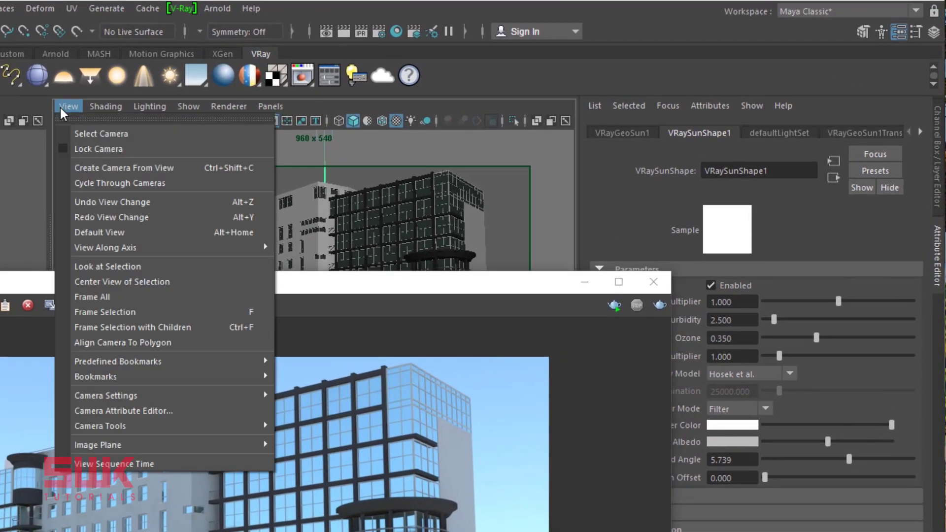
click(77, 134)
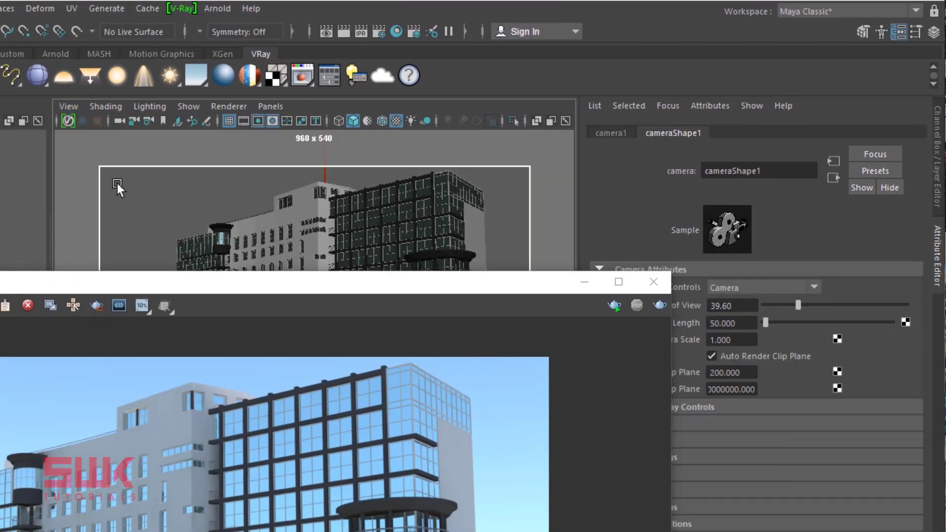
drag(276, 280, 138, 206)
click(703, 106)
mouse_move(718, 166)
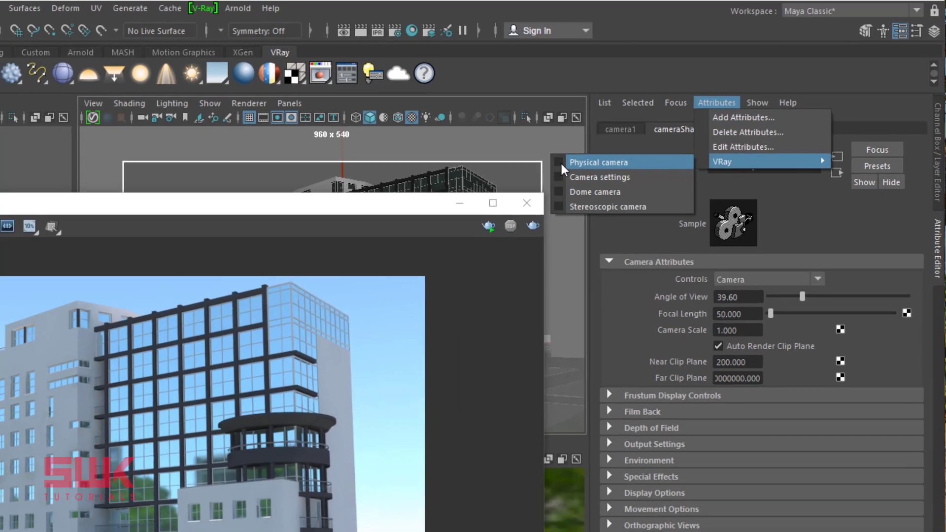
click(552, 167)
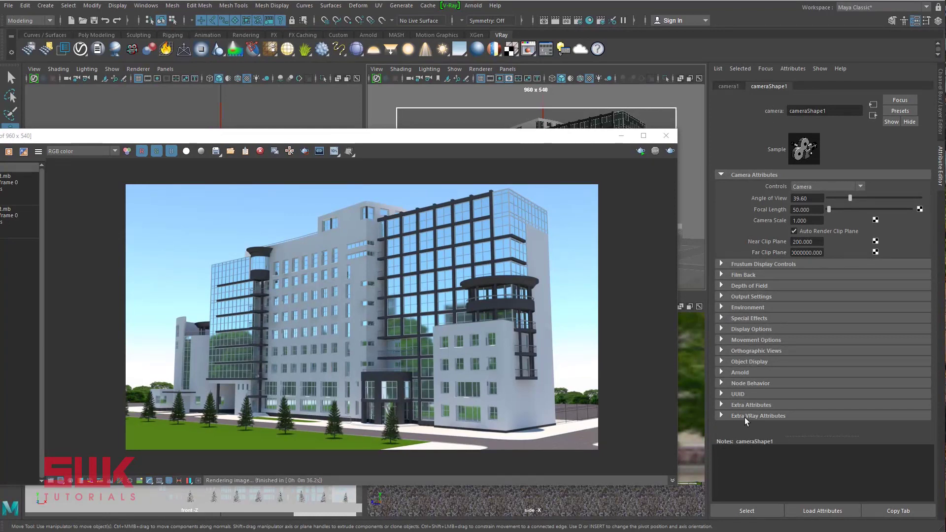
Step: Show the camera's Extra VRay Attributes and render the scene through the physical camera
click(743, 416)
scroll(743, 412, down, 5)
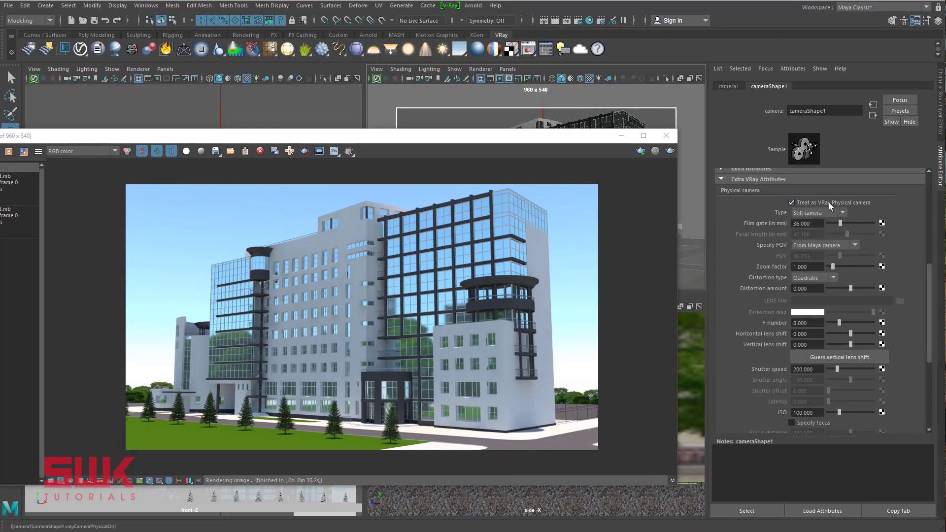
drag(510, 139, 603, 116)
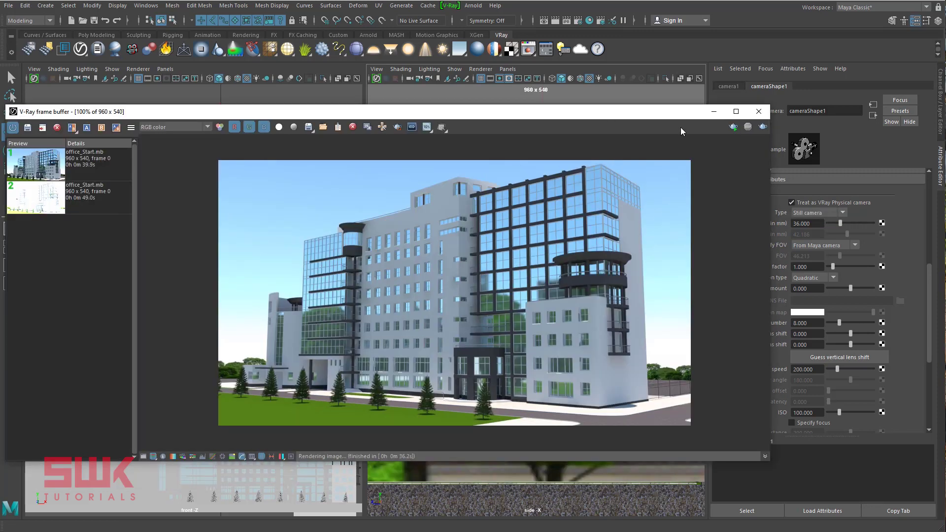
click(761, 128)
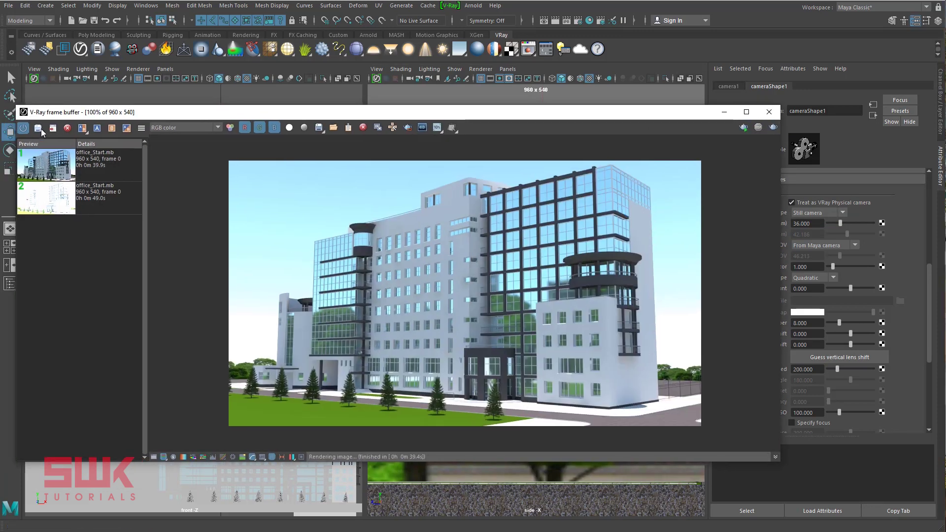
Step: Compare the physical camera render with a stored render from the frame buffer history using the split view
click(91, 152)
click(111, 128)
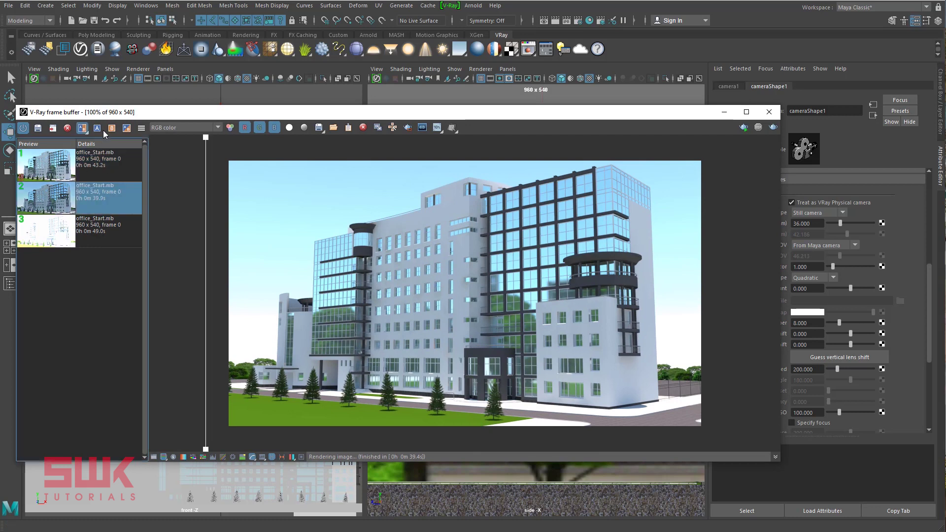
drag(206, 218, 565, 365)
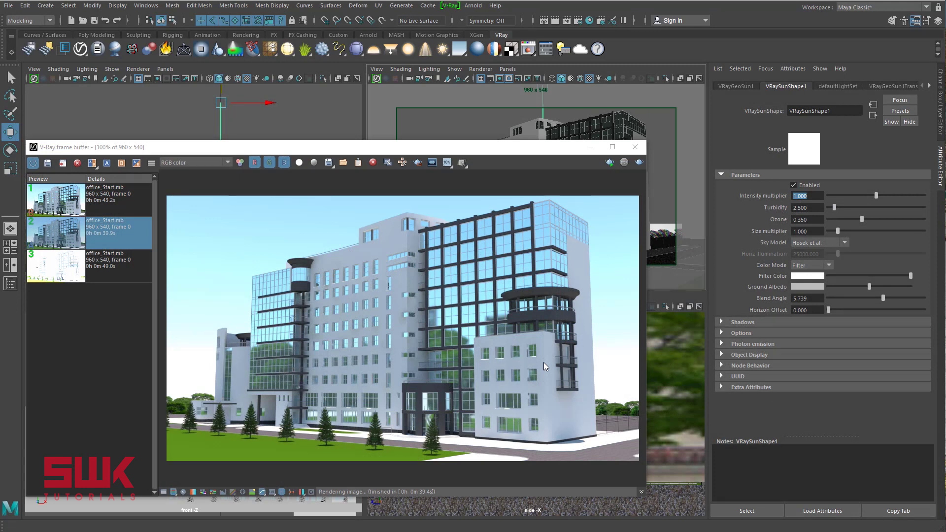
Step: Add the V-Ray Physical camera attributes to the persp camera and render a high-angle perspective view of the building
click(590, 150)
click(277, 195)
alt+drag(277, 196, 222, 187)
click(35, 70)
click(57, 81)
click(791, 69)
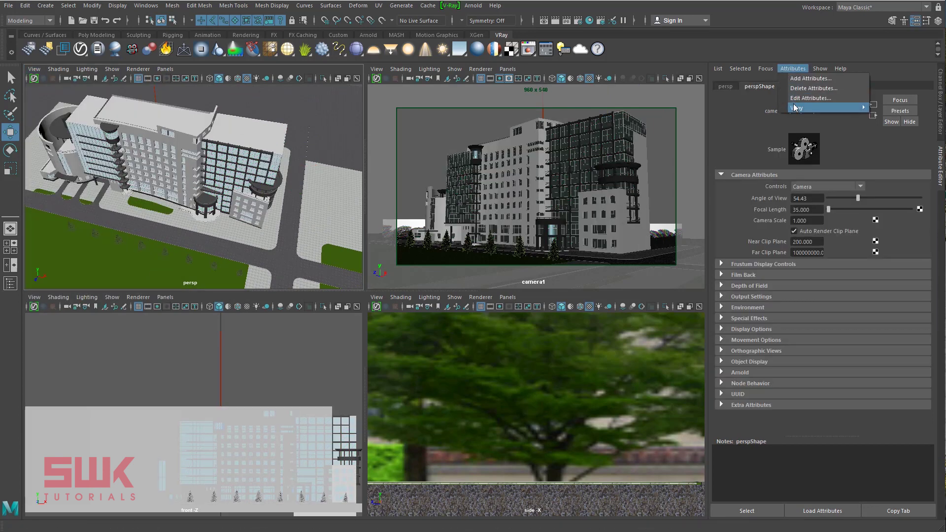
mouse_move(797, 108)
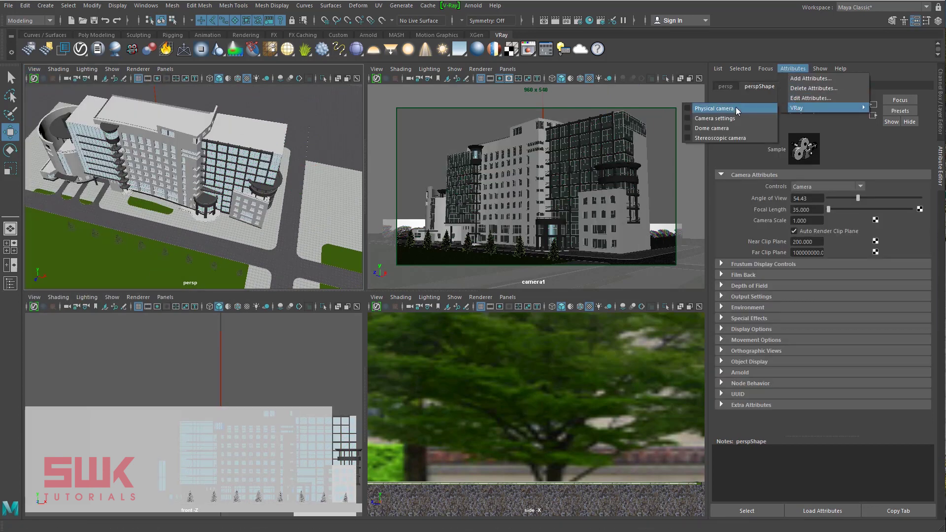
click(688, 110)
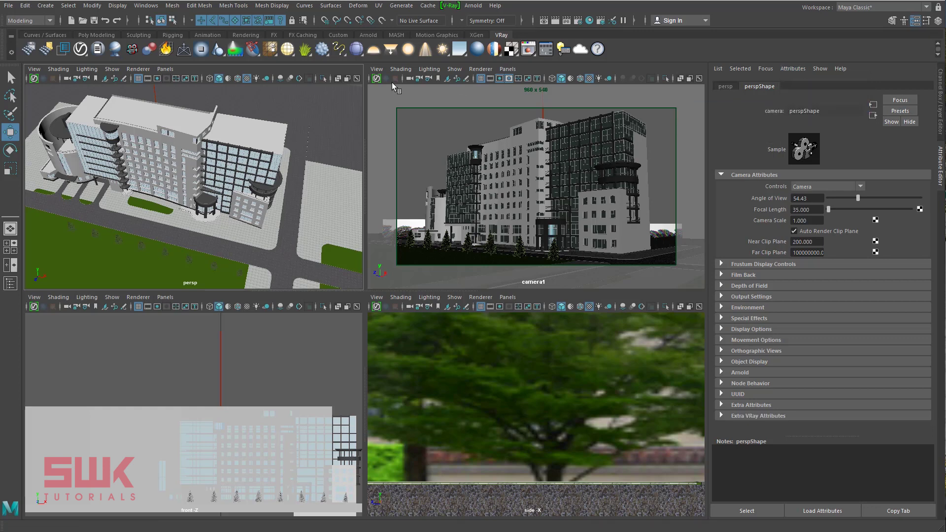
click(555, 20)
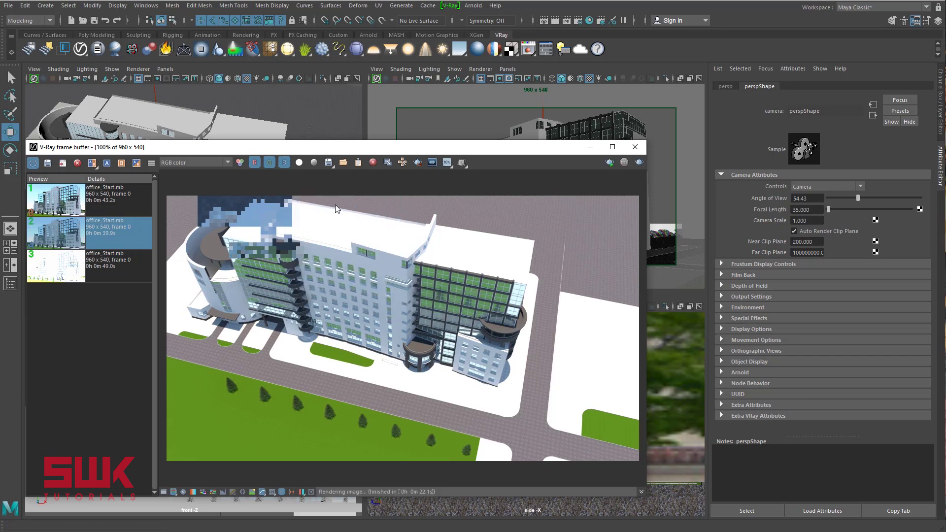
Step: Set the V-Ray Sun's intensity multiplier to 0.9 and render the perspective view again, storing the earlier render in the history
right_click(442, 53)
click(442, 56)
drag(822, 196, 735, 195)
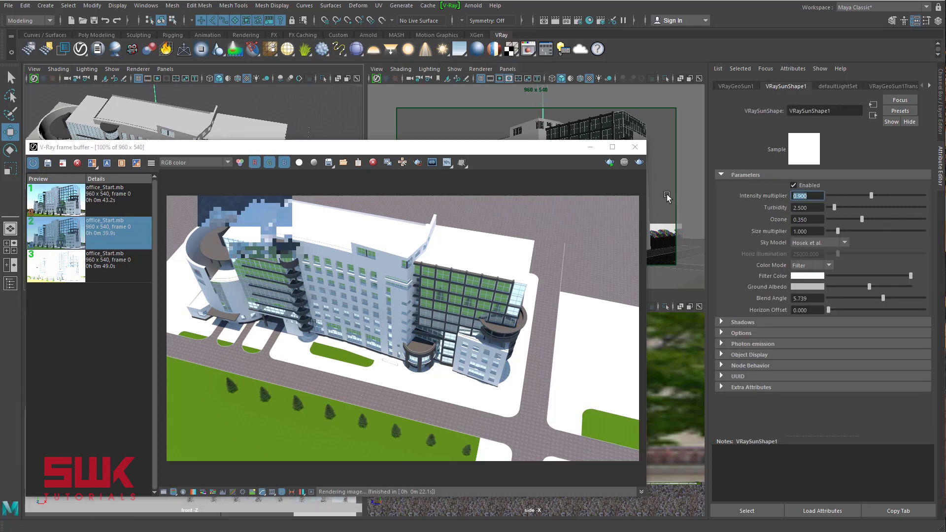
click(44, 163)
click(638, 163)
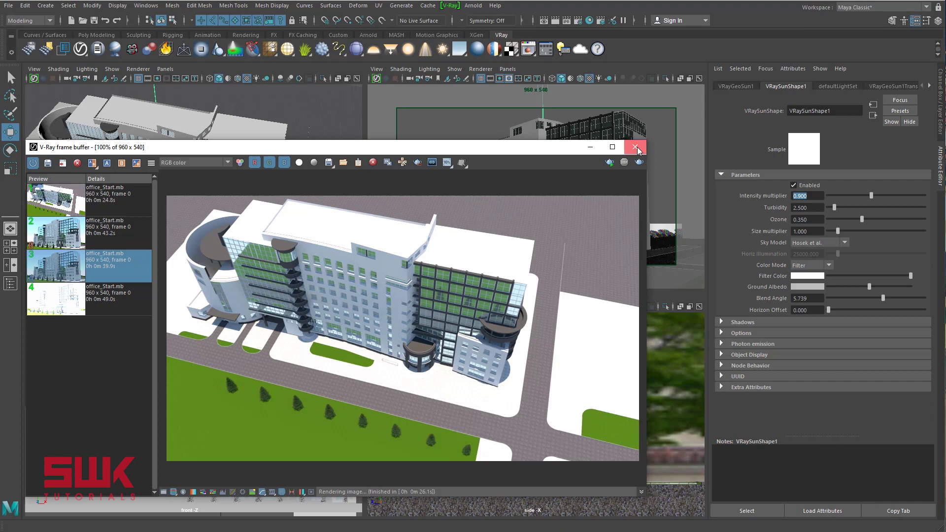
click(636, 148)
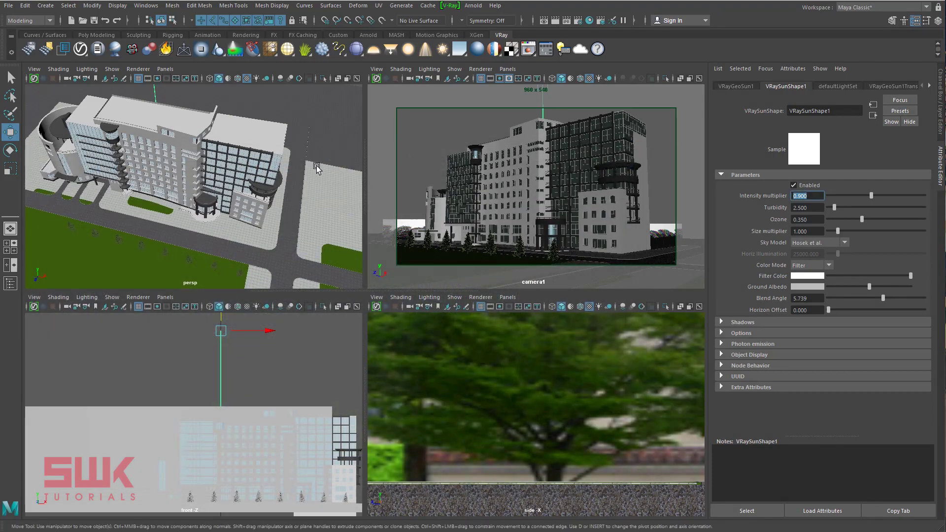
Step: Start an interactive render of the camera1 view and lower the V-Ray Sun to the horizon
alt+drag(316, 169, 236, 158)
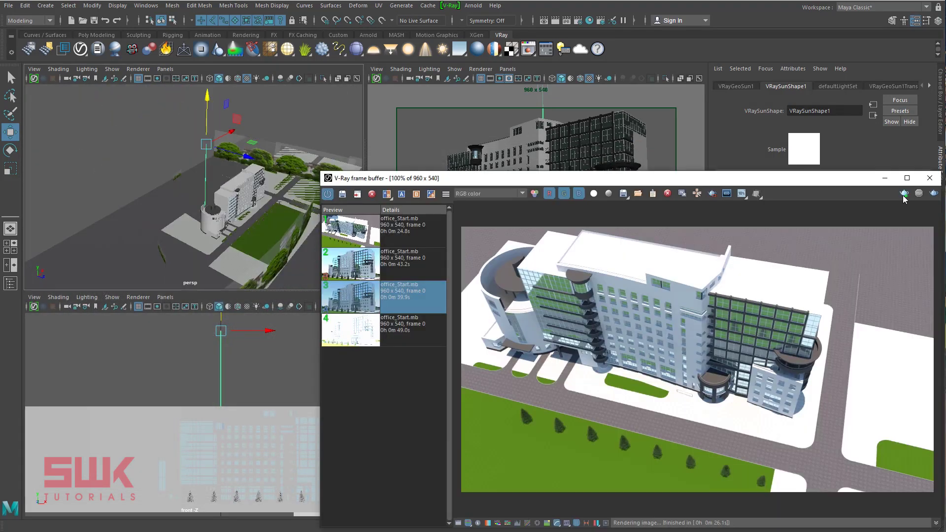
click(902, 193)
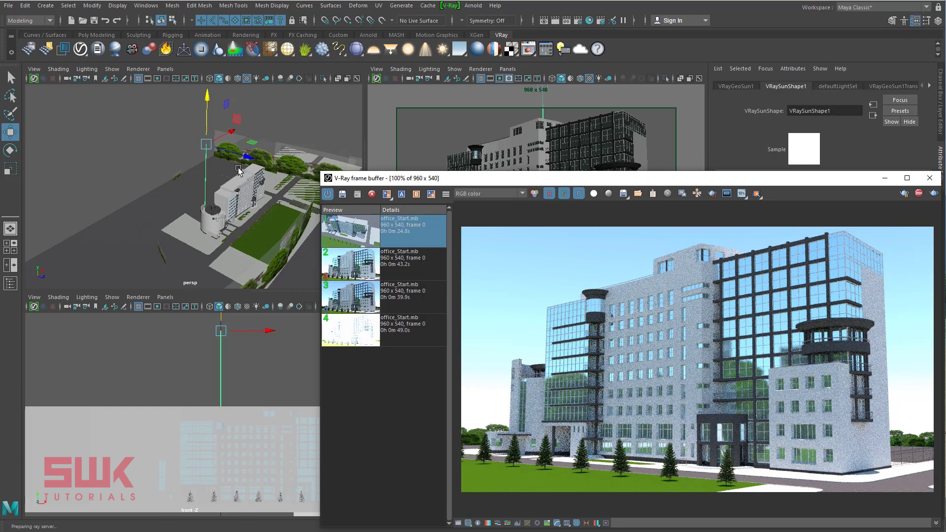
alt+drag(239, 170, 230, 202)
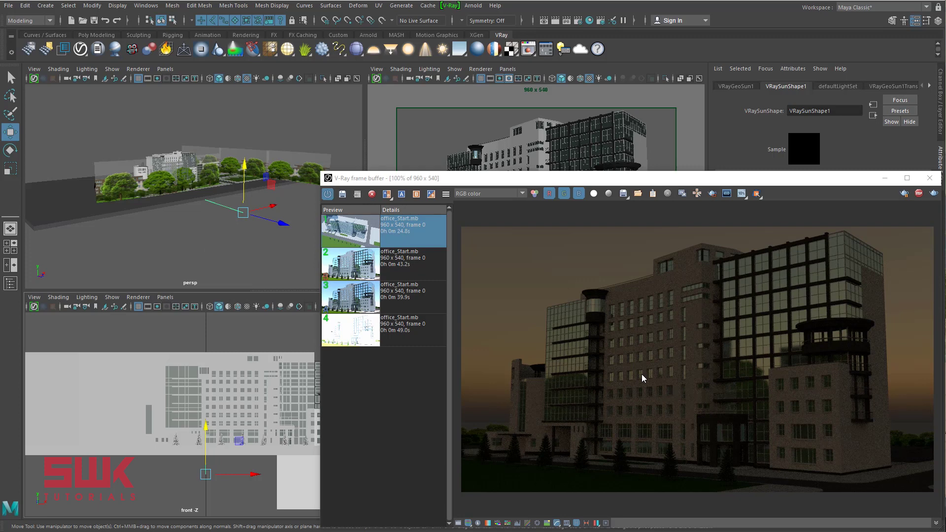
Step: Raise the V-Ray Sun in stages above the horizon and shift it sideways for brighter daylight in the interactive render
alt+drag(108, 258, 229, 215)
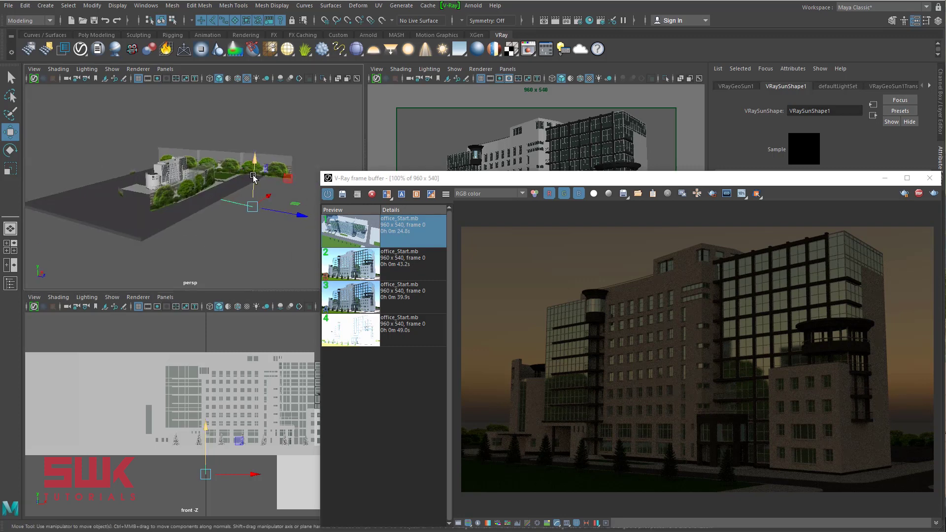
drag(252, 178, 256, 157)
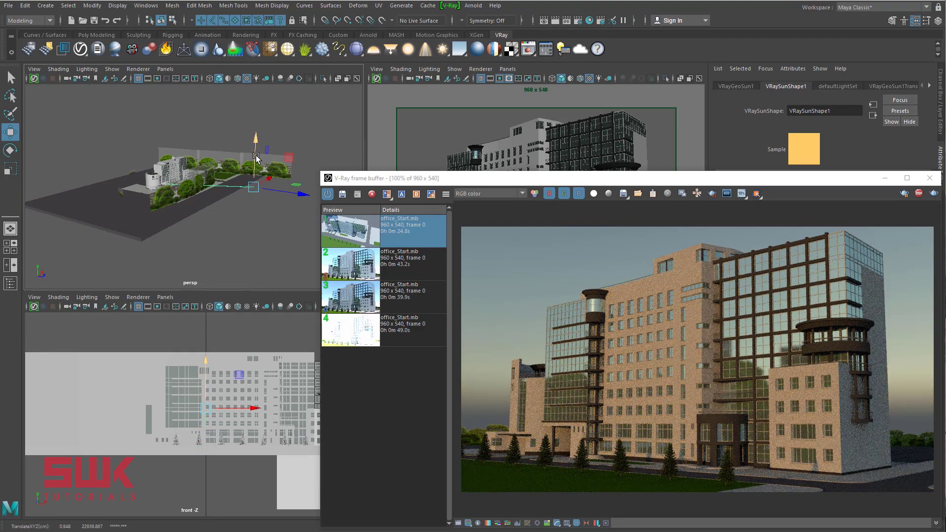
drag(255, 156, 254, 133)
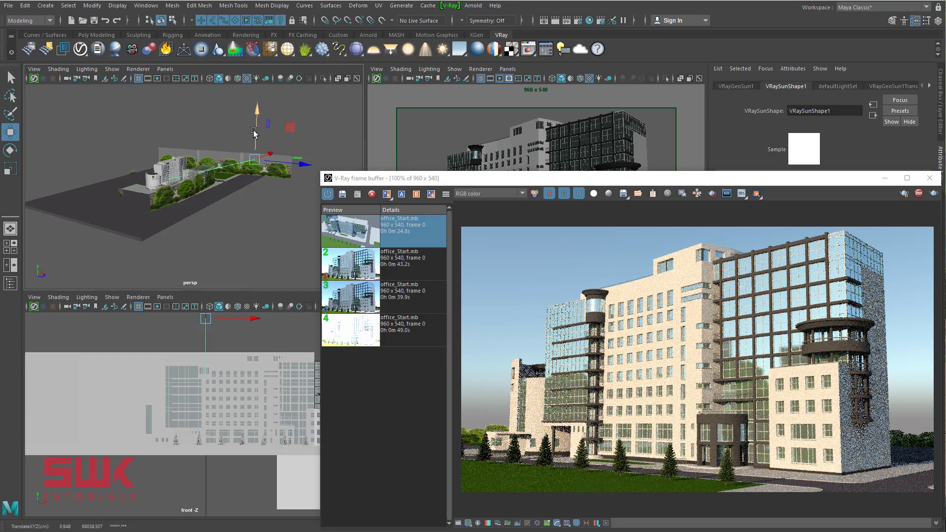
drag(255, 132, 243, 173)
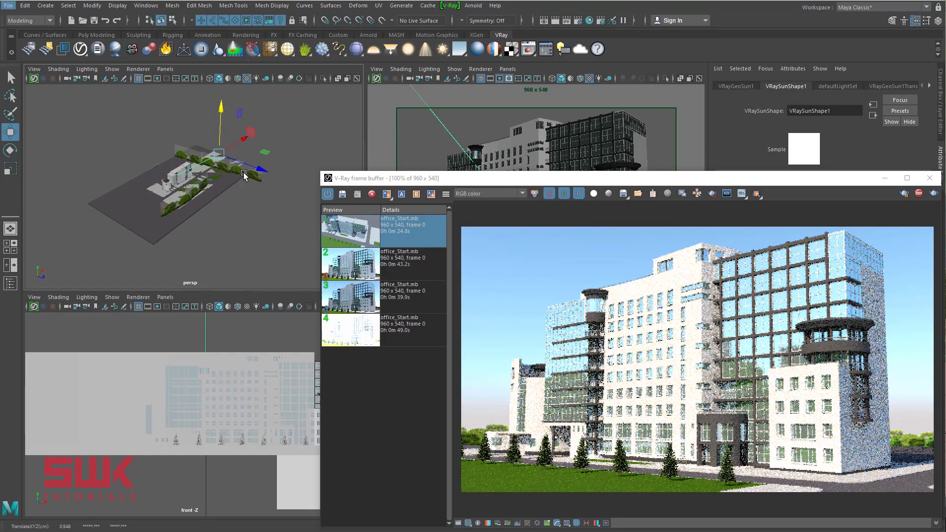
Step: Move the V-Ray Sun horizontally around to the building's other side and adjust its height in the perspective view
key(alt)
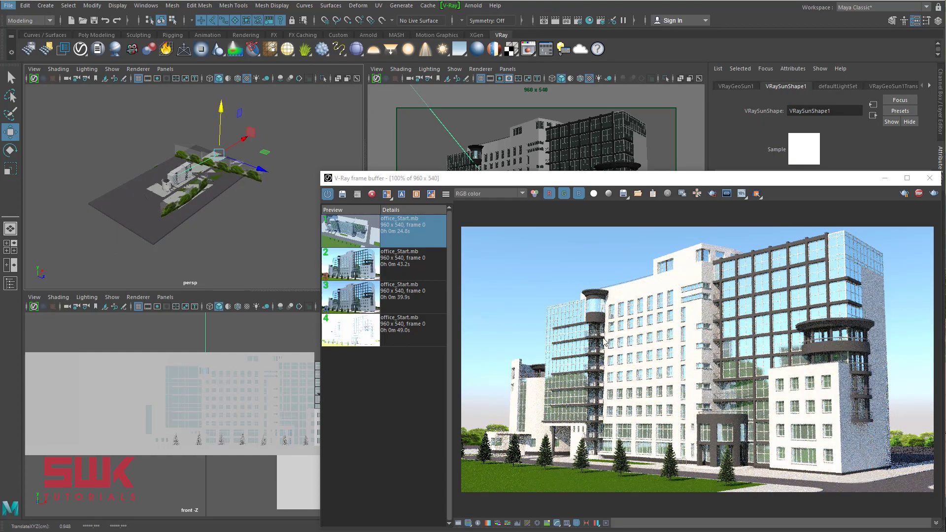
key(f)
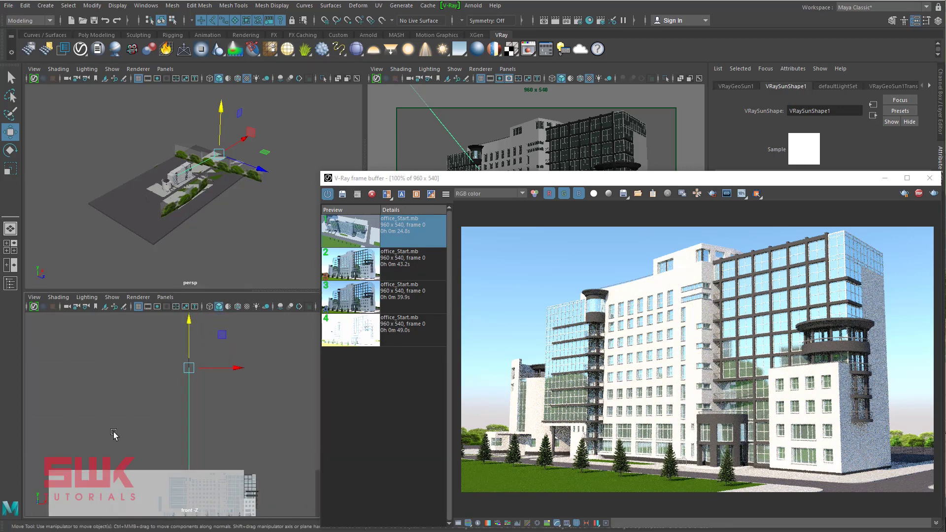
alt+drag(257, 169, 228, 186)
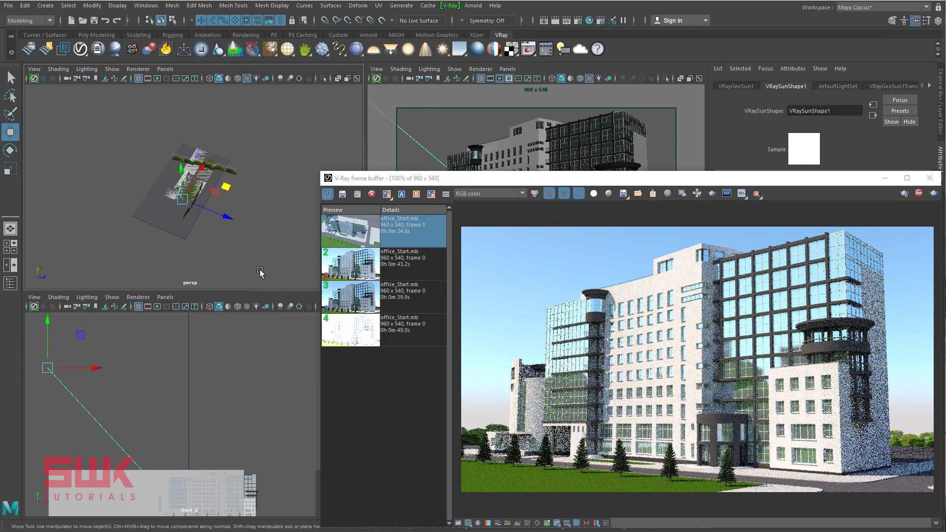
drag(226, 186, 240, 142)
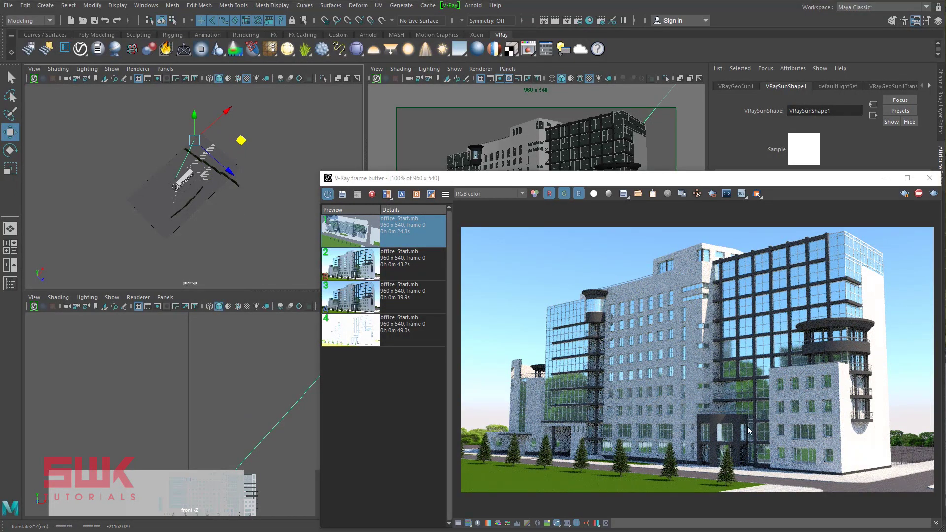
alt+drag(207, 163, 187, 144)
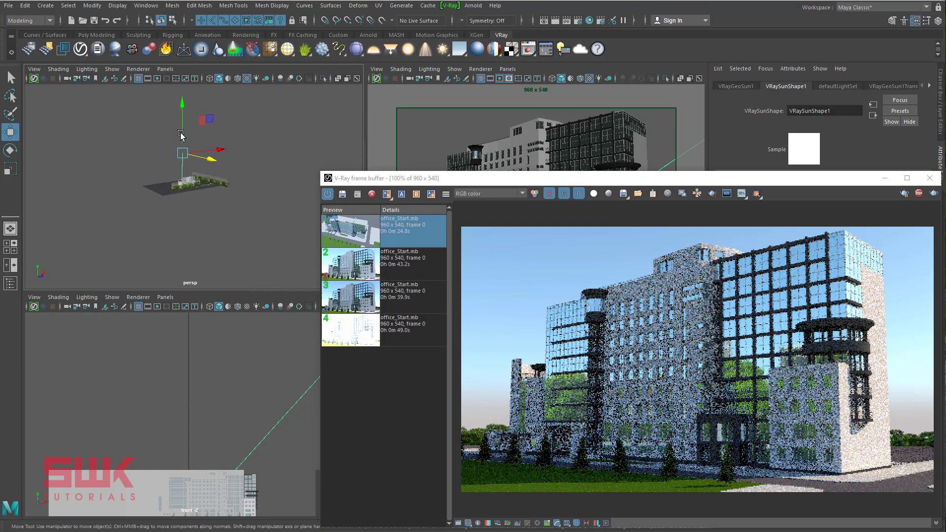
drag(183, 129, 182, 123)
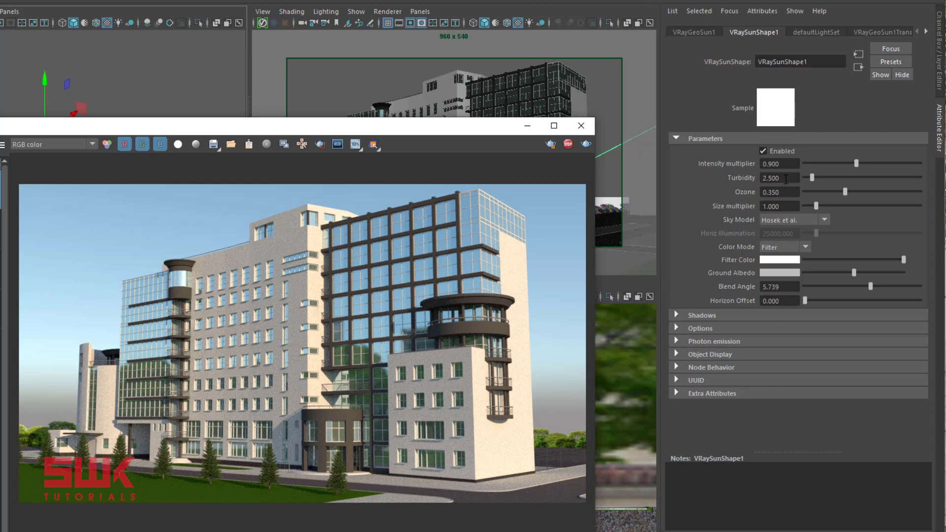
Step: Stop the interactive render, set the V-Ray Sun's turbidity to 8, and render the scene
click(783, 178)
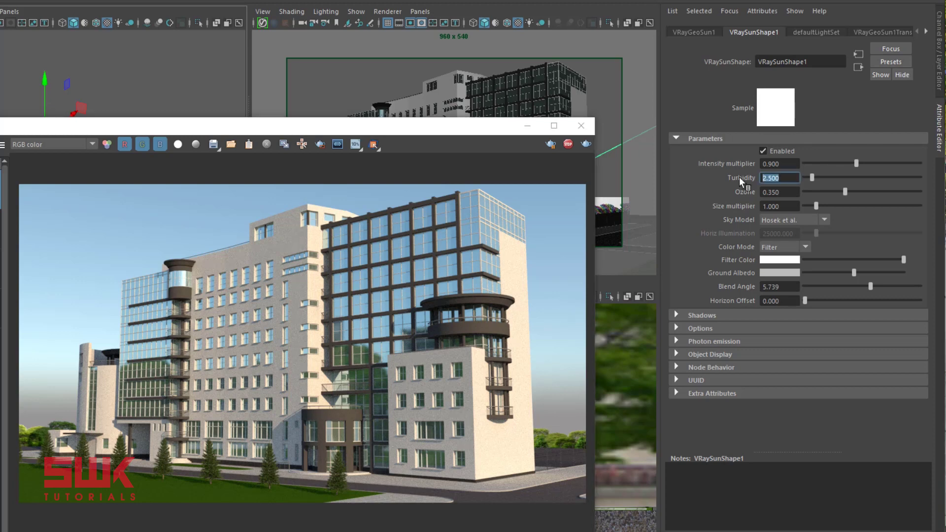
click(568, 144)
click(783, 178)
text(8)
key(Return)
click(584, 145)
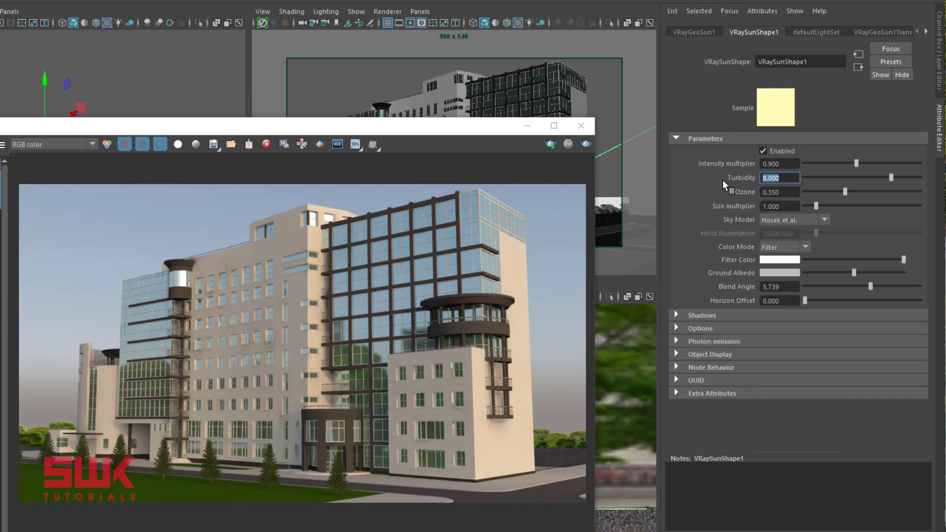
Step: Set the V-Ray Sun's turbidity to 3 and render the scene again
text(3)
key(Return)
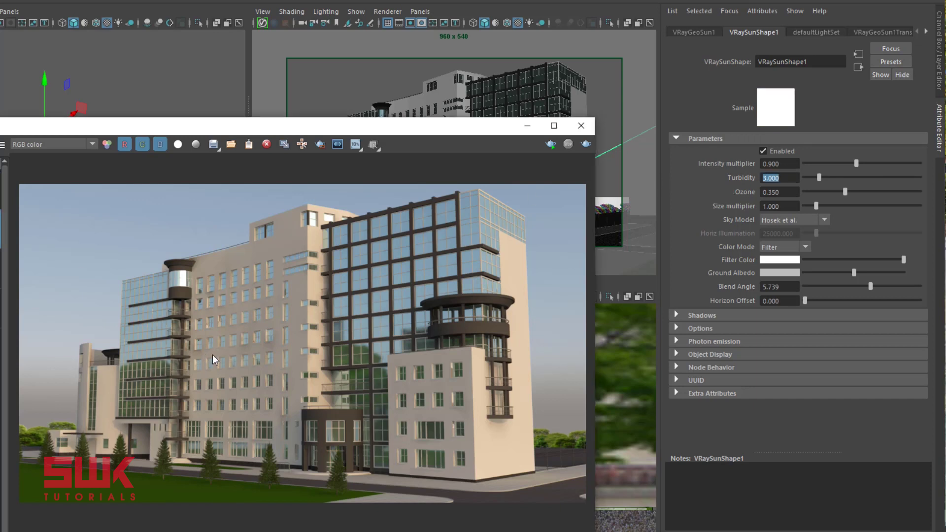
click(586, 145)
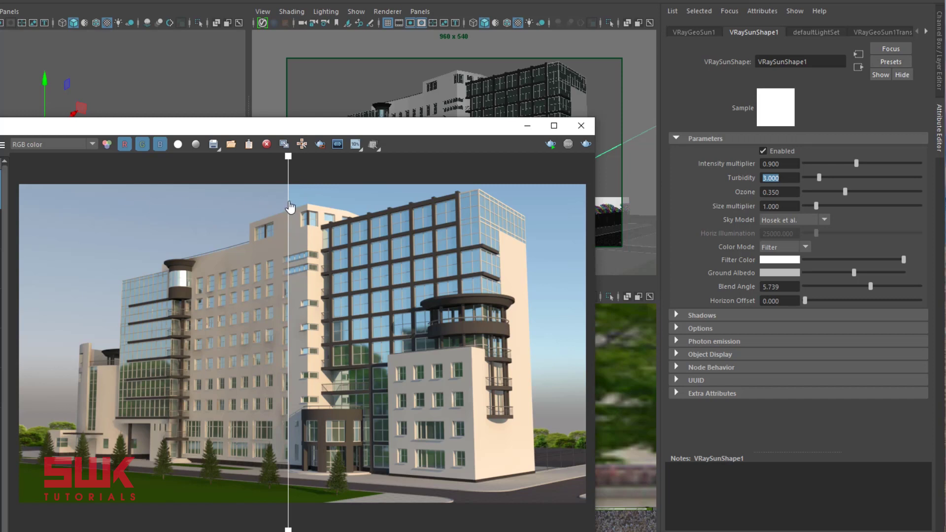
Step: Compare the turbidity 8 and turbidity 3 renders by sweeping the split line across the image
drag(290, 208, 96, 224)
drag(212, 228, 580, 261)
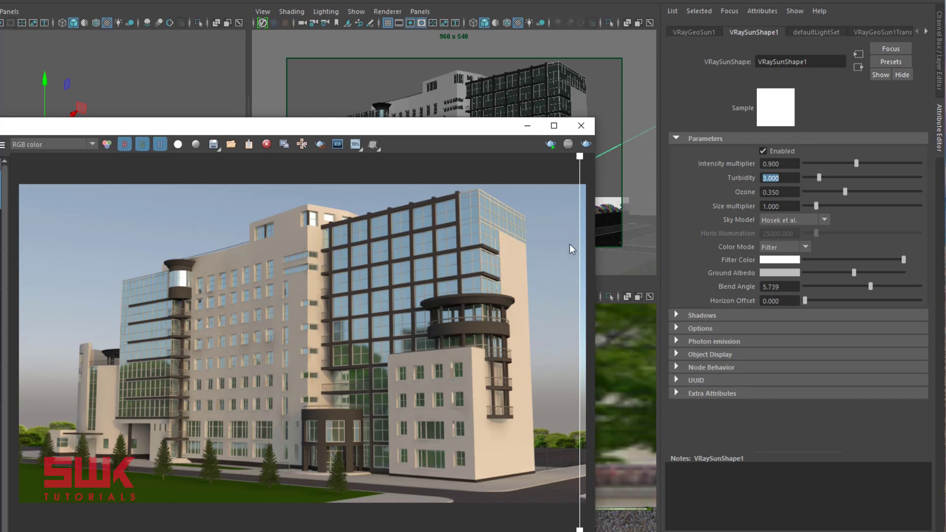
drag(580, 271, 25, 247)
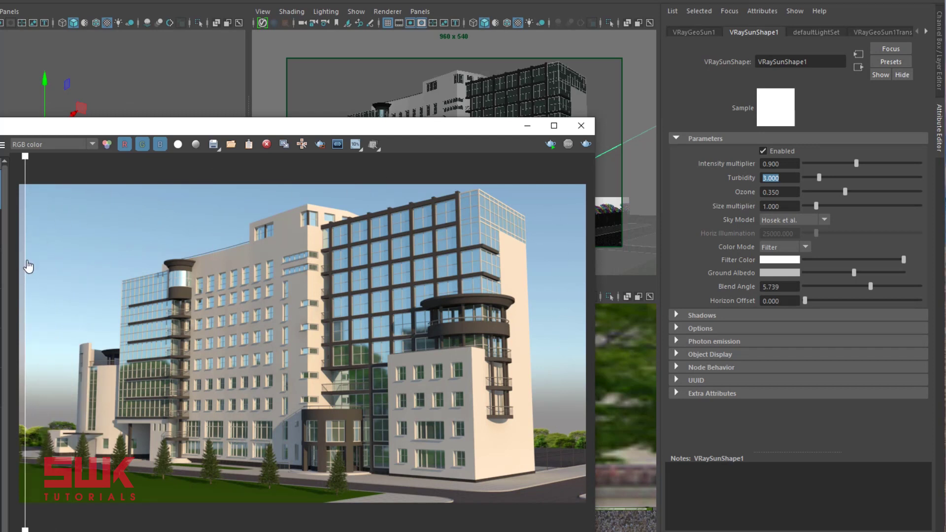
drag(28, 266, 299, 288)
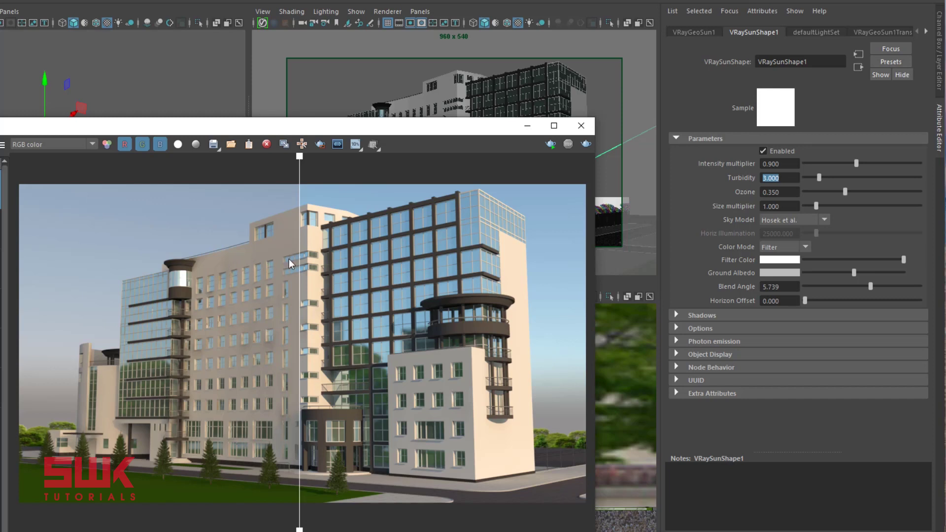
drag(298, 261, 539, 280)
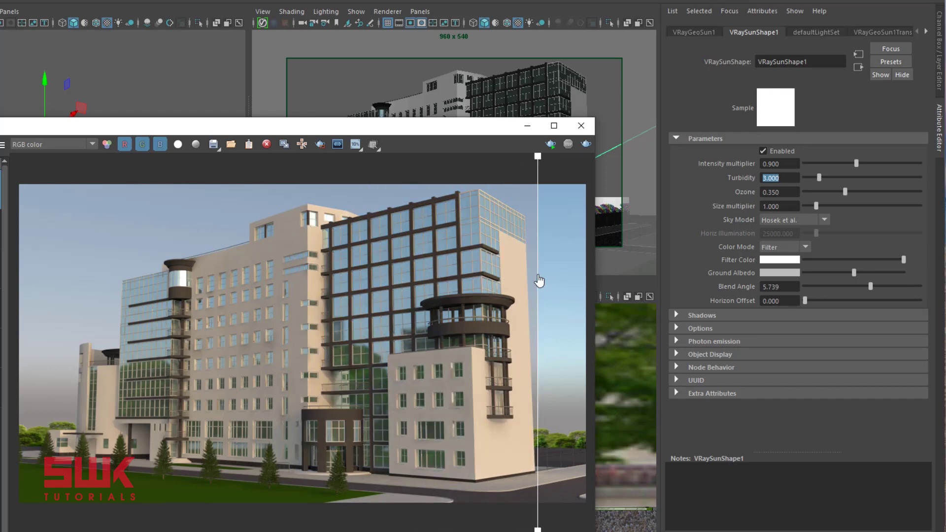
drag(539, 280, 79, 294)
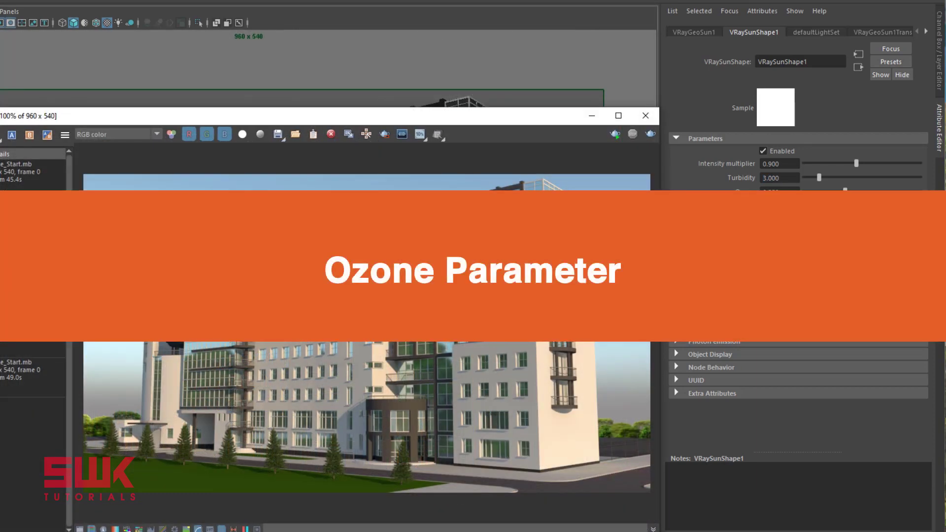
Step: Set the V-Ray Sun's ozone to 0 and render the scene
click(778, 190)
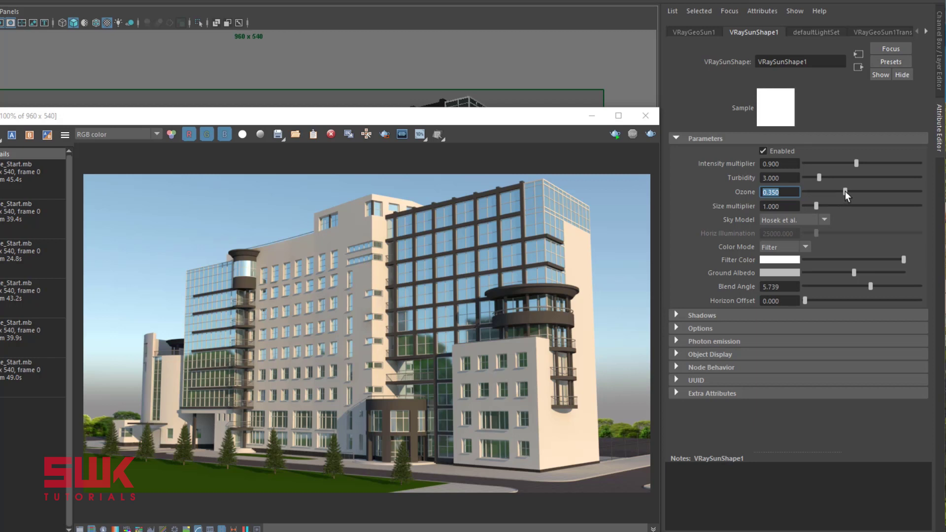
text(0.000)
key(Return)
click(649, 135)
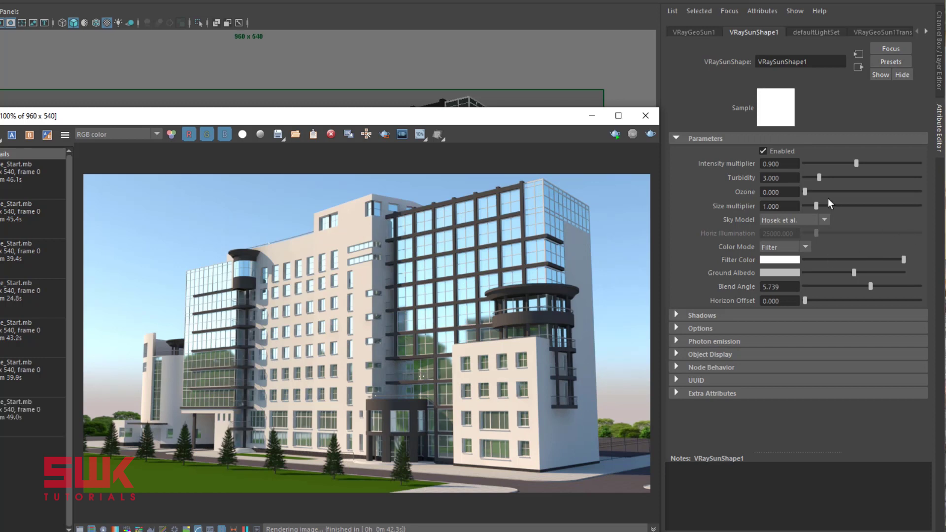
Step: Raise the V-Ray Sun's ozone to 1 and render the scene again
click(798, 192)
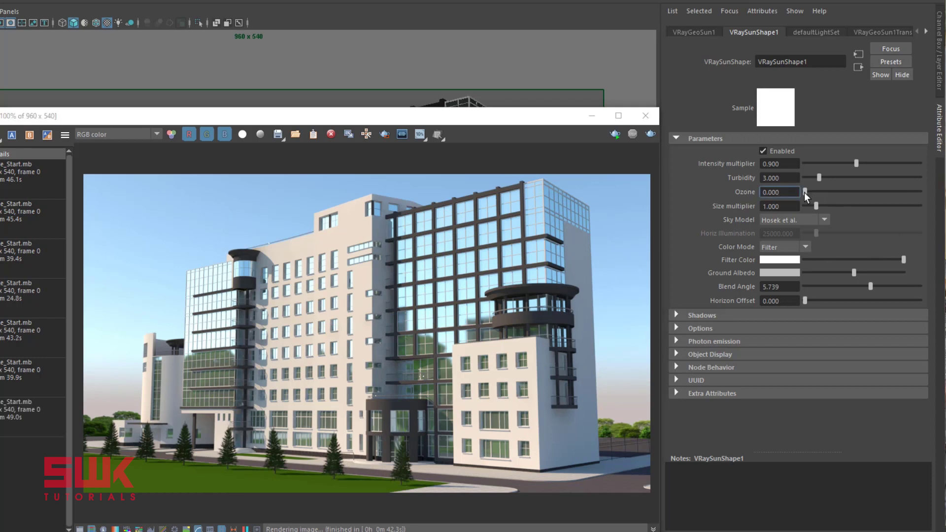
drag(805, 192, 926, 190)
click(649, 135)
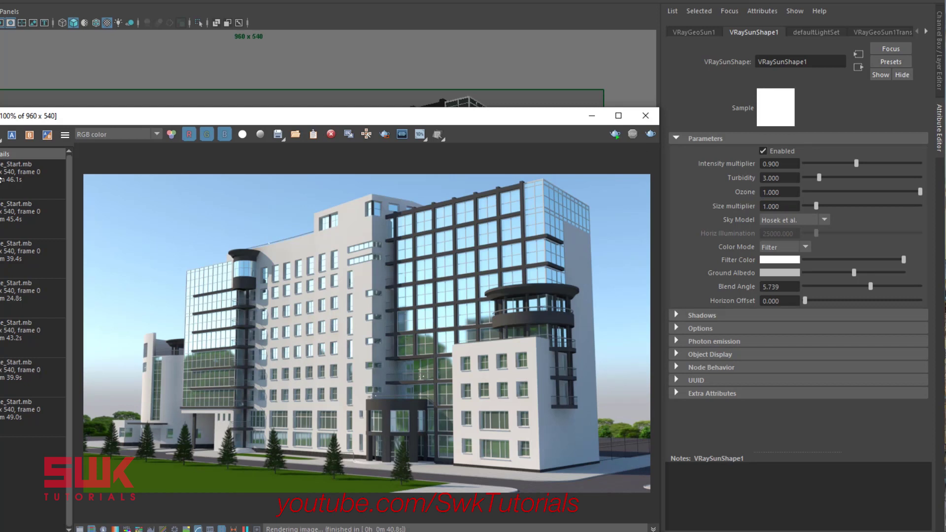
Step: Compare the ozone 0 and ozone 1 renders by sweeping the split line across the building
click(1, 179)
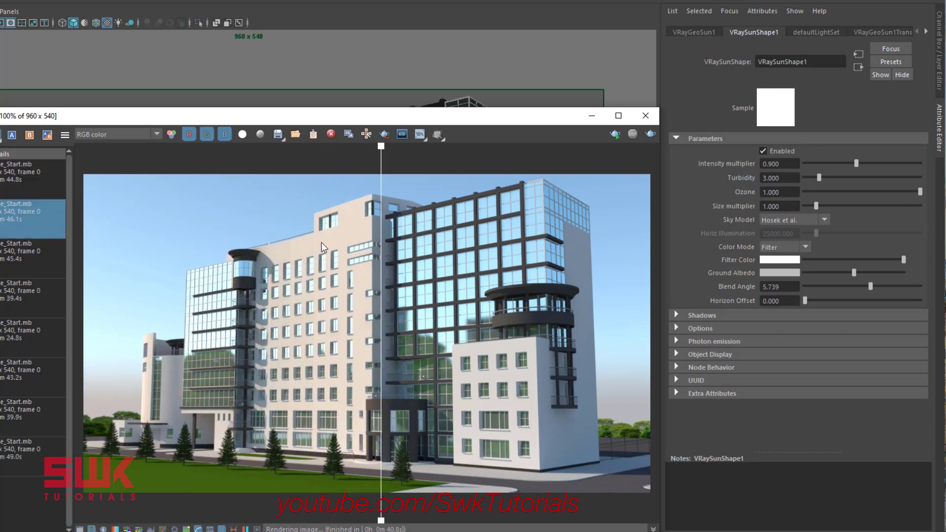
drag(376, 238, 385, 256)
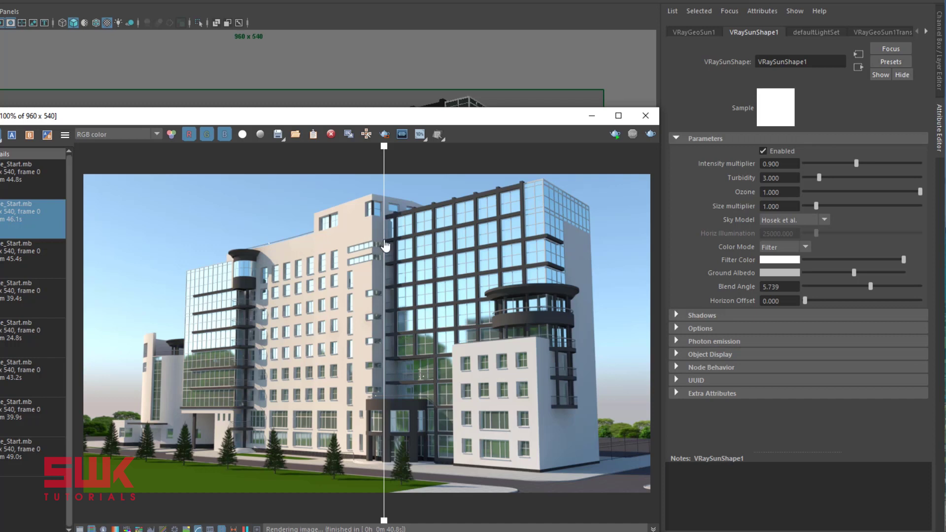
drag(383, 245, 247, 274)
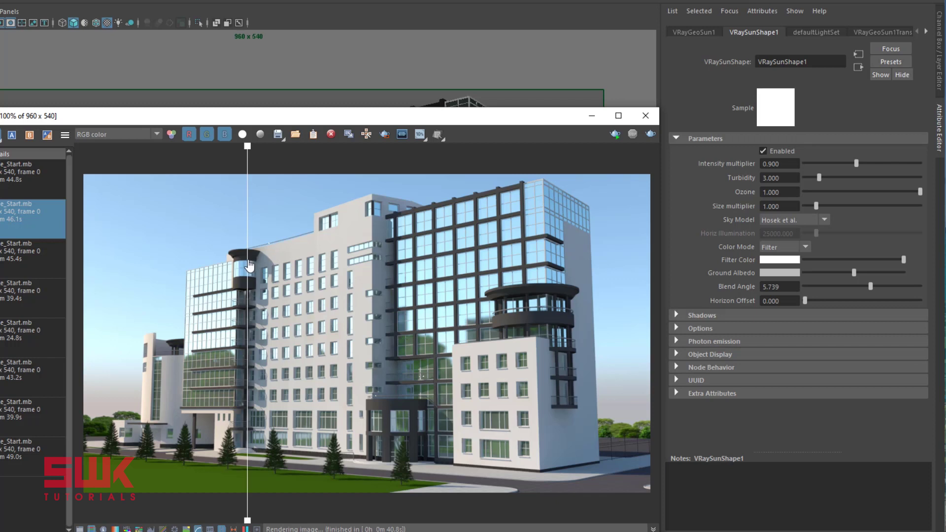
drag(249, 267, 372, 265)
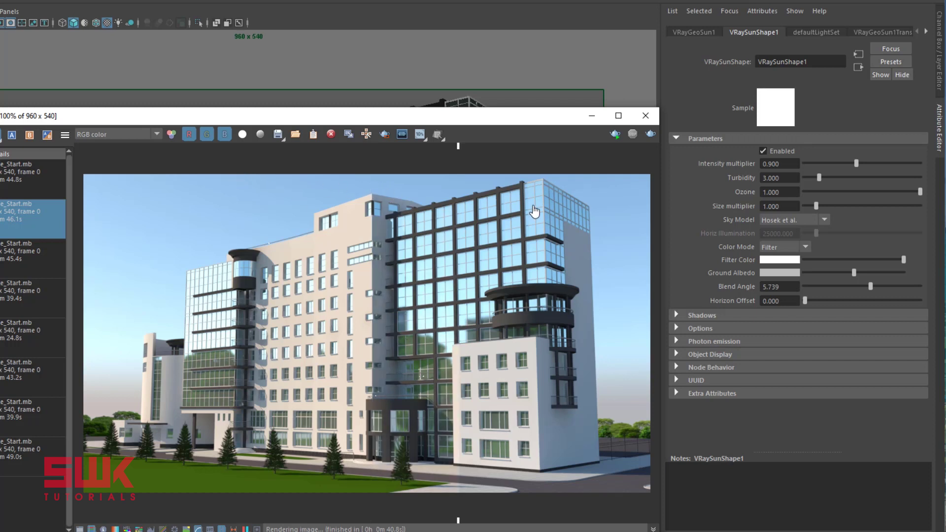
drag(375, 193, 371, 248)
Step: Assign two older renders from the history as A and B and compare them by sweeping the split line across the image
click(12, 242)
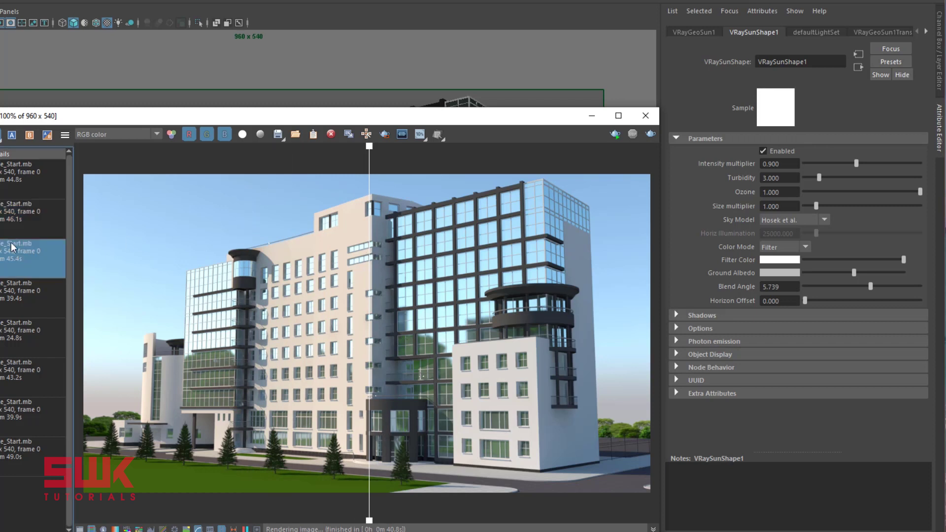
click(30, 135)
click(20, 291)
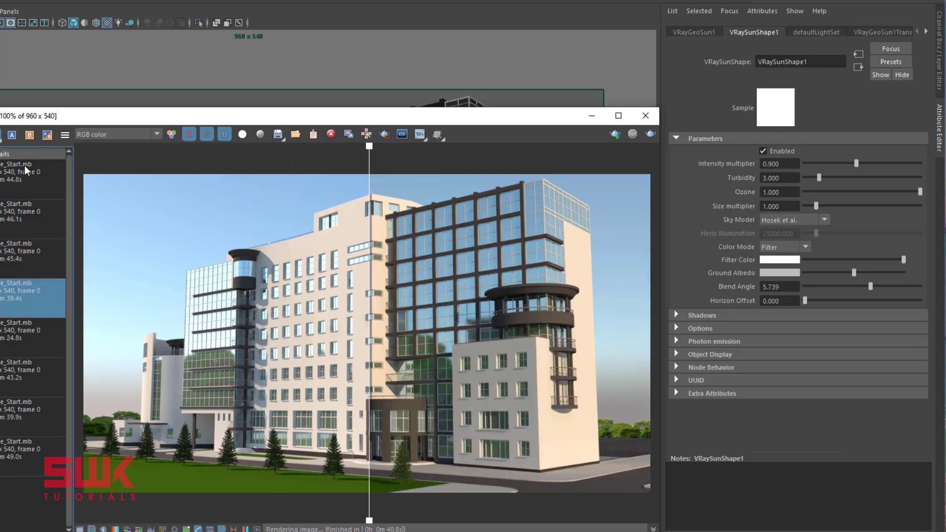
click(12, 135)
drag(369, 293, 374, 291)
mouse_move(376, 193)
mouse_down()
mouse_move(435, 192)
mouse_move(362, 189)
mouse_up()
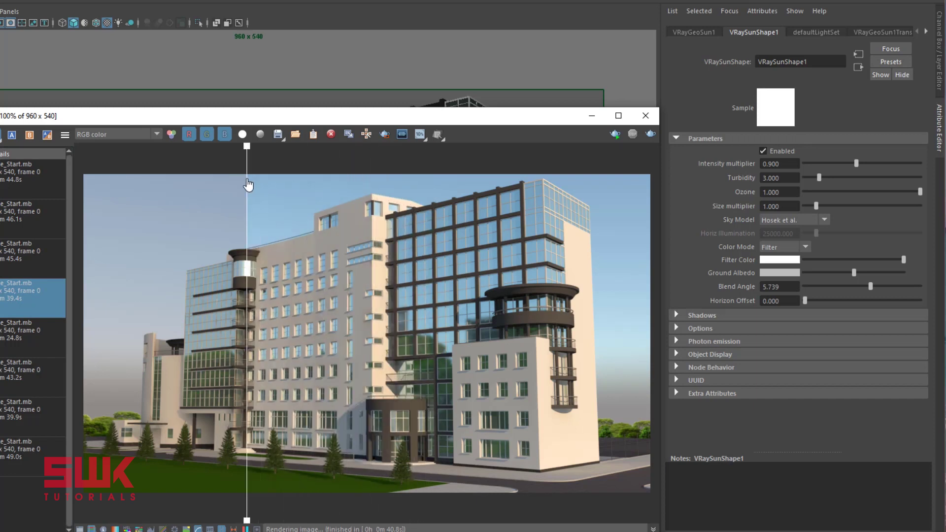
drag(248, 185, 647, 252)
drag(309, 260, 274, 280)
click(30, 174)
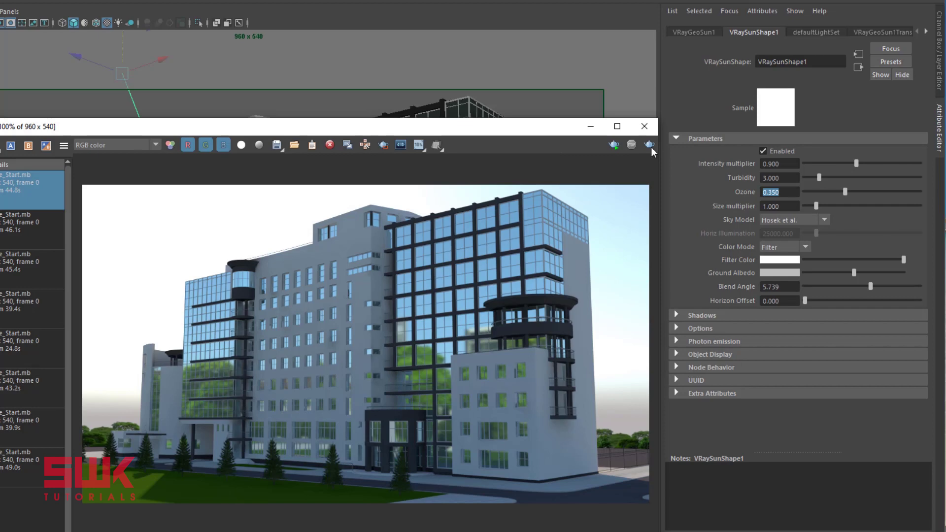
Step: Set the V-Ray Sun's size multiplier to 10 and render the scene again
scroll(504, 309, up, 1)
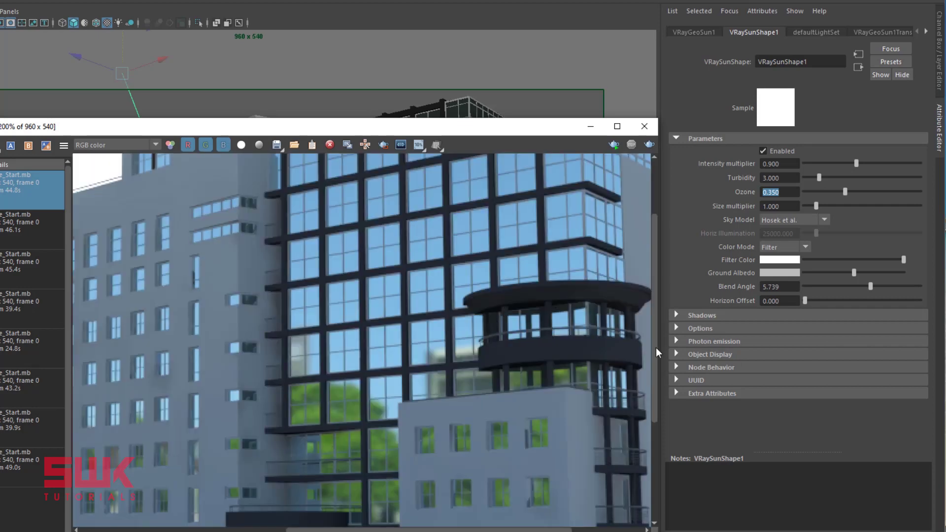
middle_drag(504, 309, 296, 477)
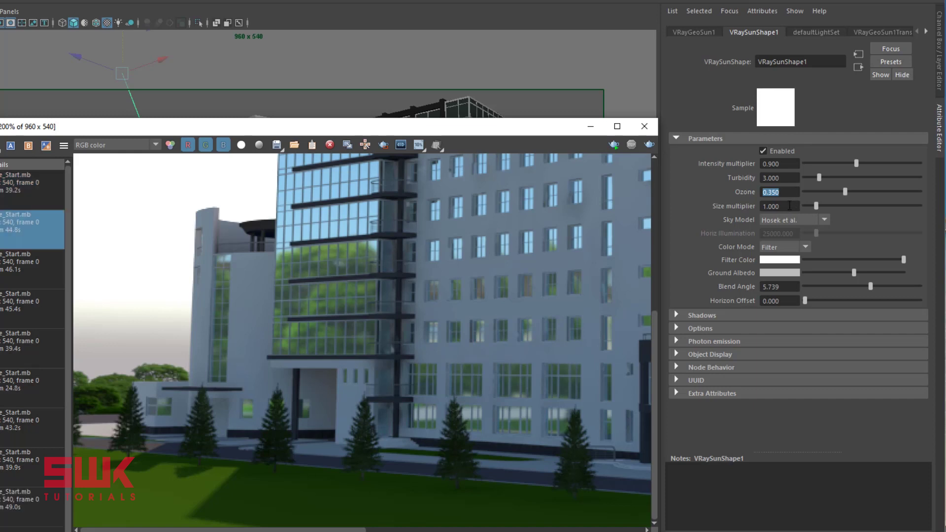
click(789, 206)
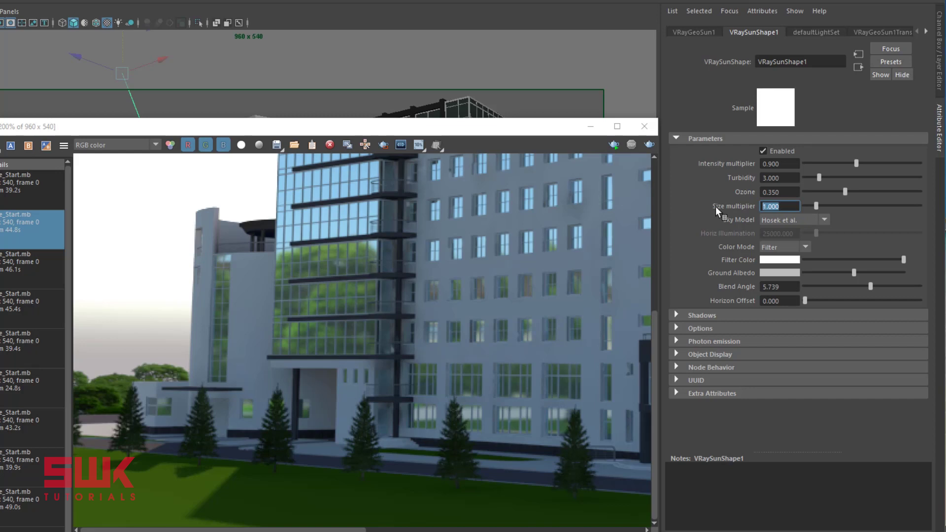
text(10)
key(Return)
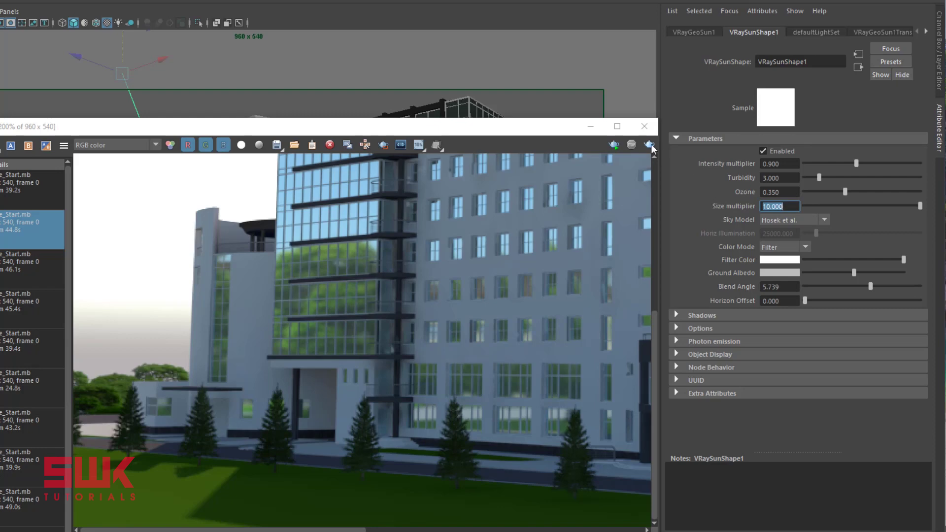
click(383, 145)
click(383, 145)
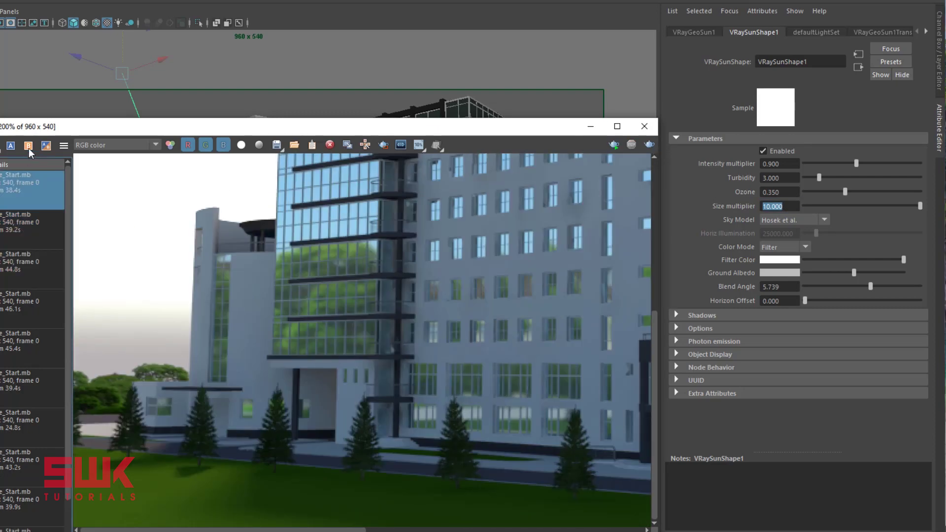
Step: Compare the shadow softness on the lawn between the size multiplier 10 render and the previous render
click(28, 145)
click(20, 229)
click(11, 144)
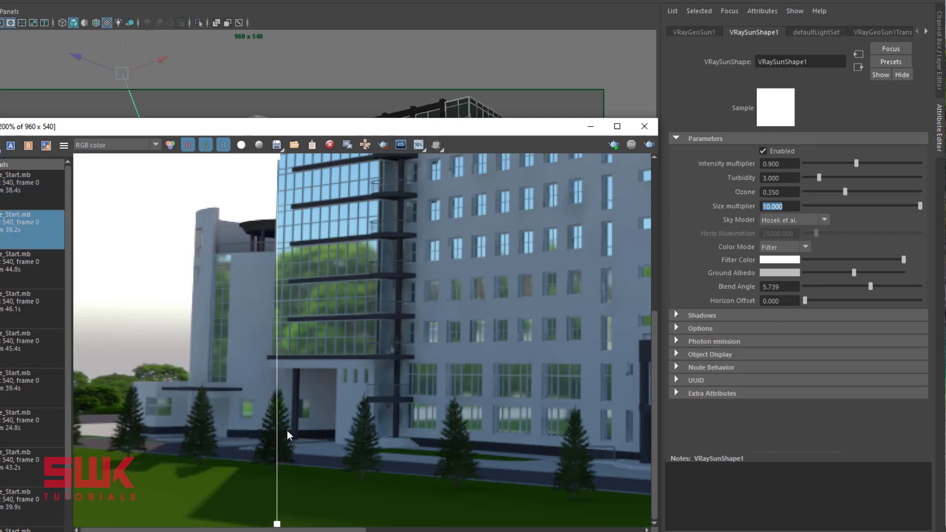
drag(277, 437, 86, 480)
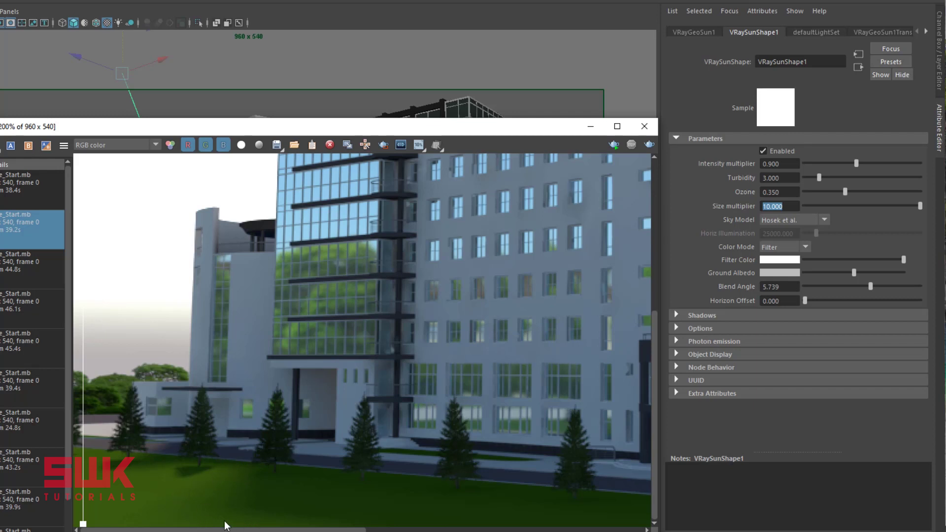
Step: Expand the sun's shadow settings and enable Use local subdivs for the DMC sampler in the render settings
click(690, 318)
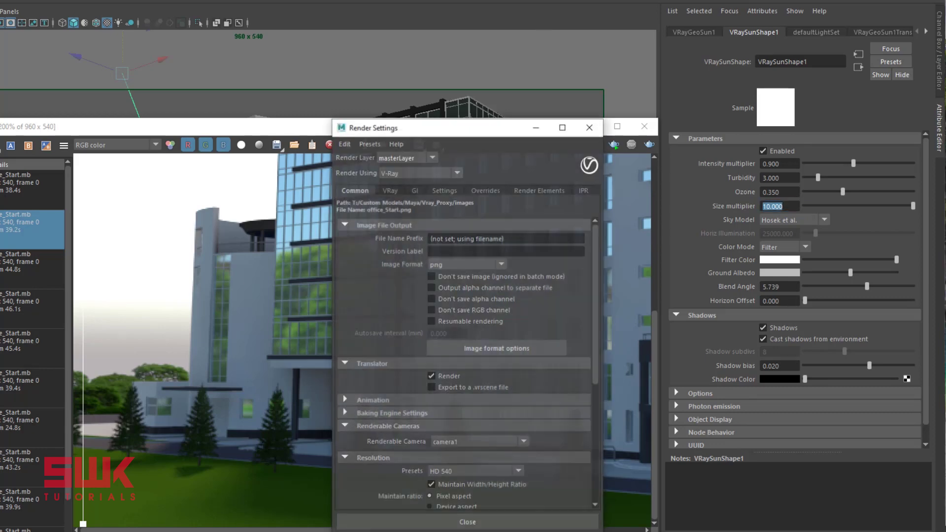
drag(451, 135, 508, 106)
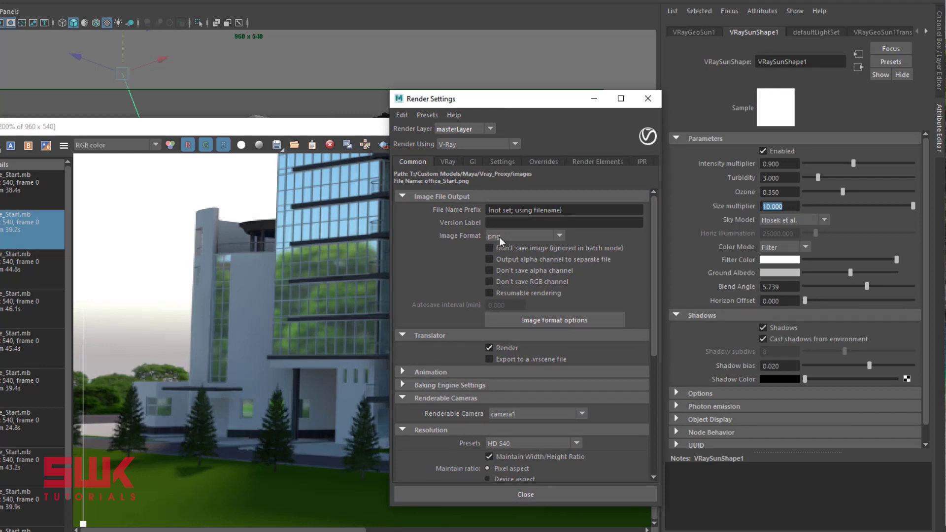
click(446, 162)
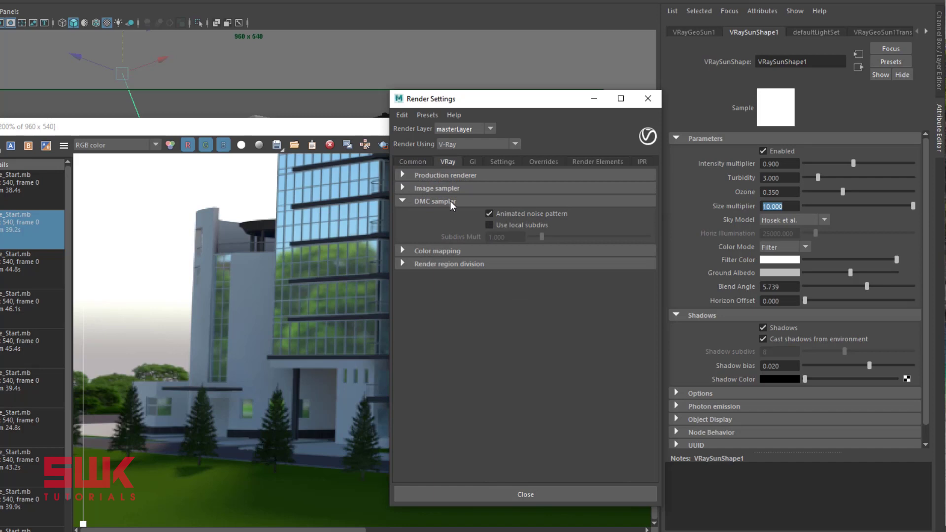
click(489, 224)
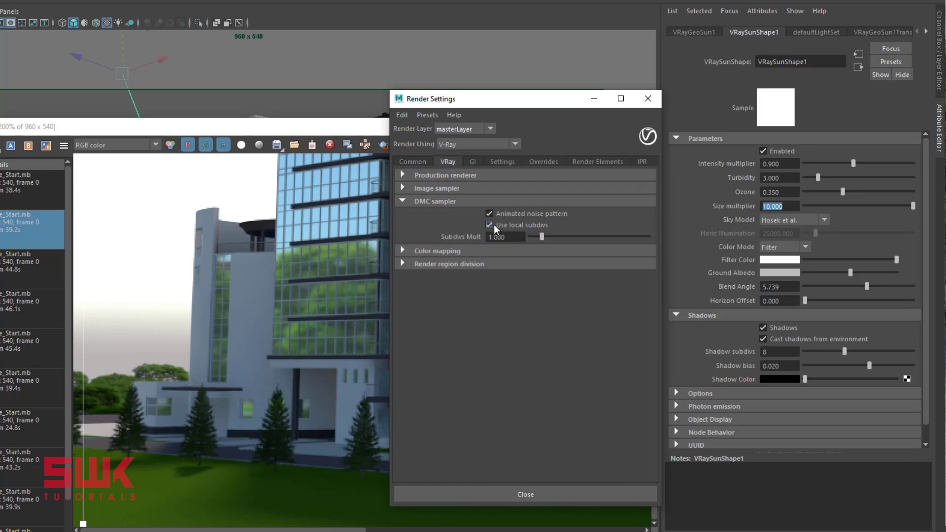
Step: Enter 8 for the sun's shadow subdivs and turn Use local subdivs off in the DMC sampler
click(765, 352)
text(8)
key(Return)
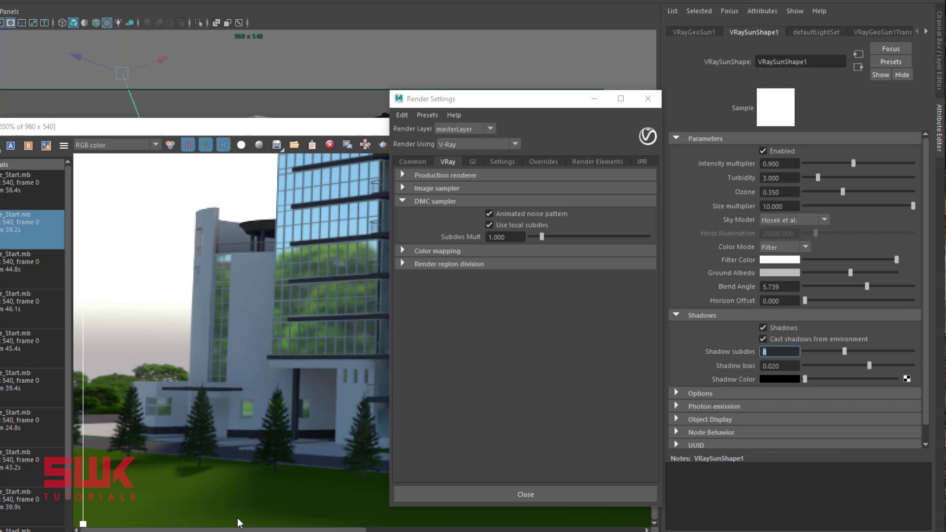
click(489, 225)
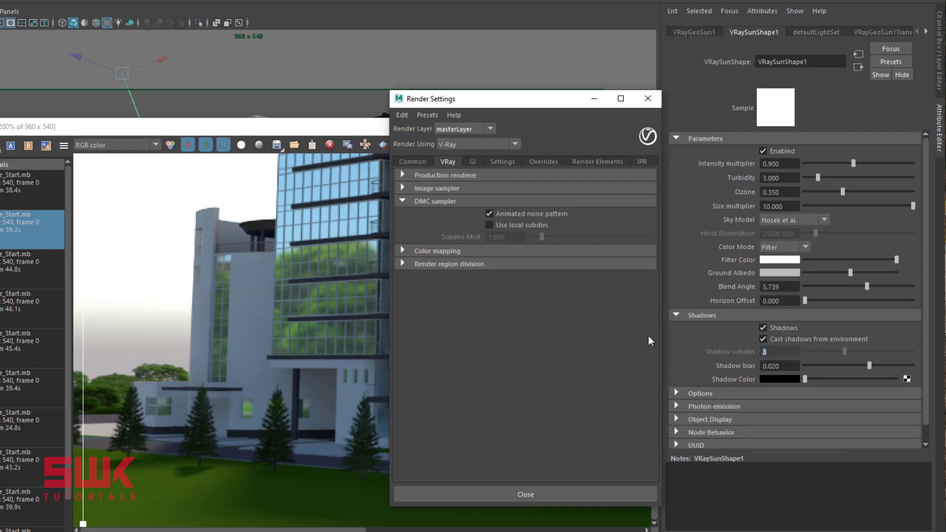
click(768, 359)
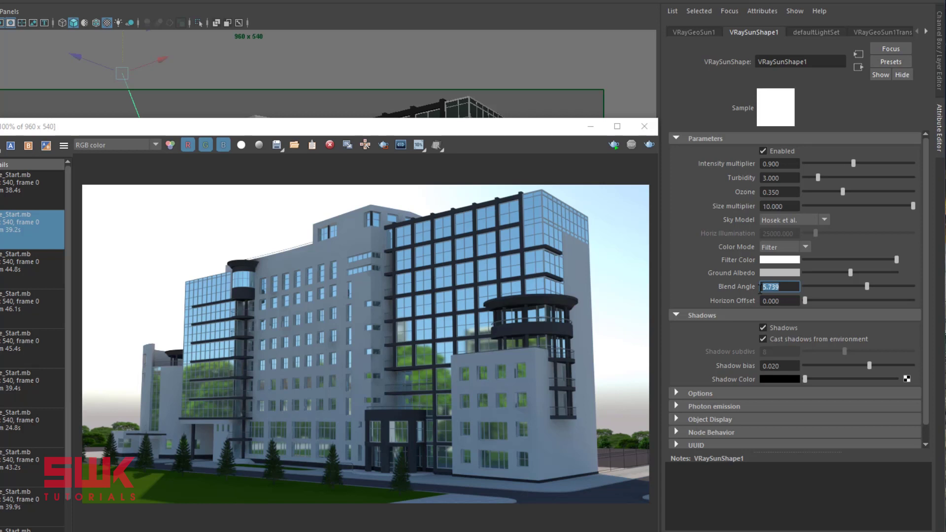
Step: Set the V-Ray Sun's blend angle to 3 and compare it in a region render of the sky and horizon beside the building
drag(863, 287, 831, 285)
text(3)
key(Return)
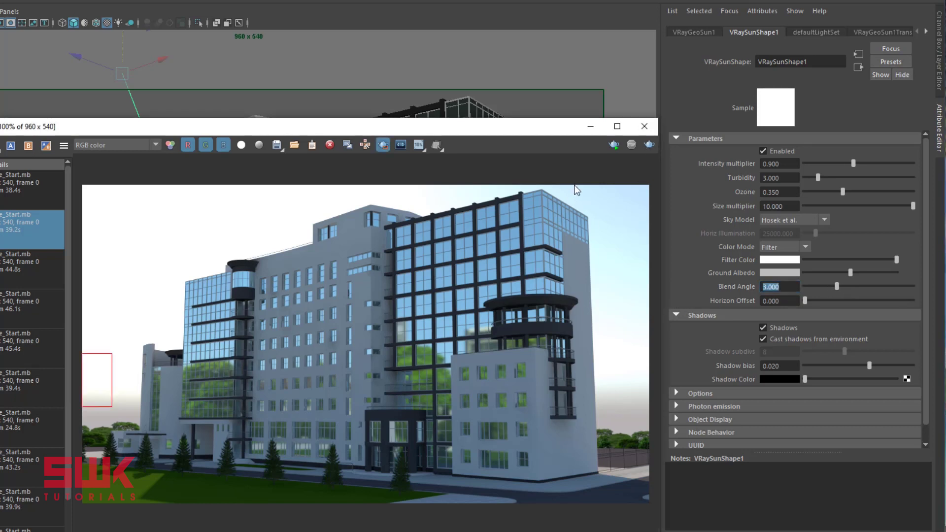
drag(571, 185, 669, 475)
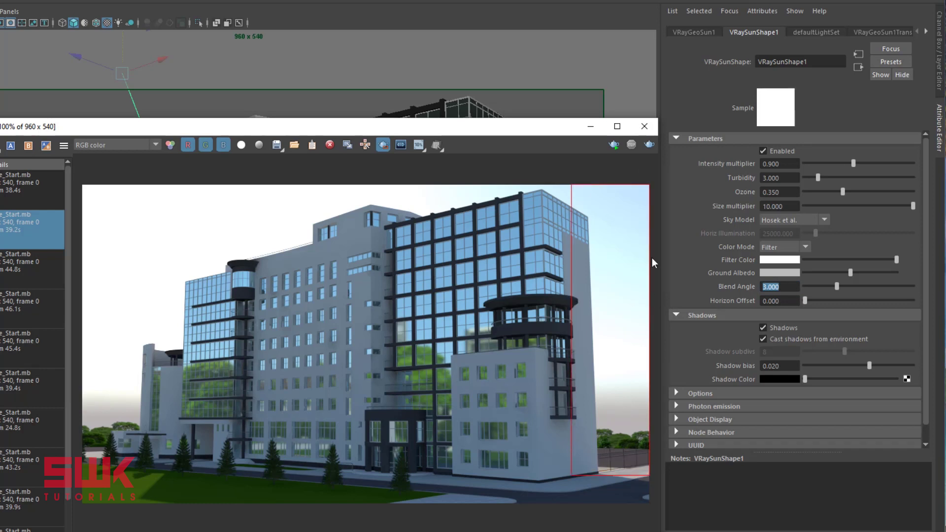
click(649, 145)
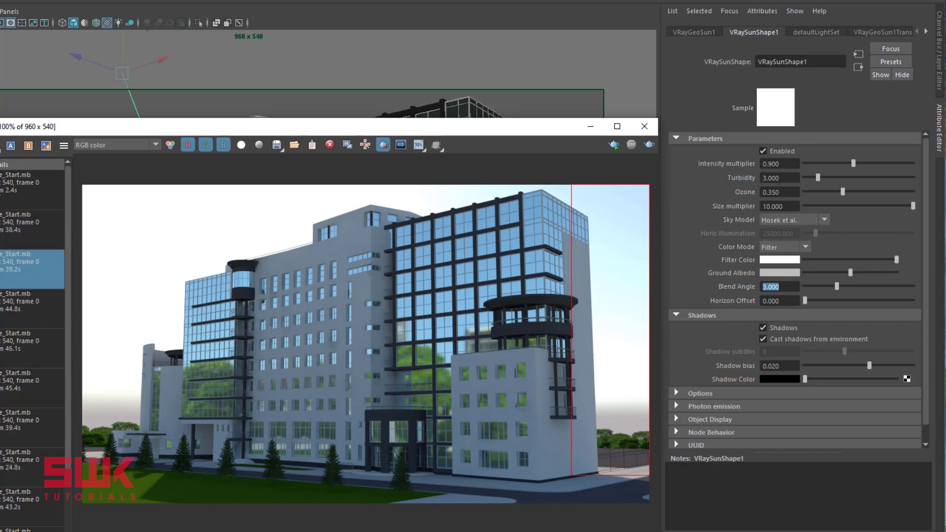
click(27, 180)
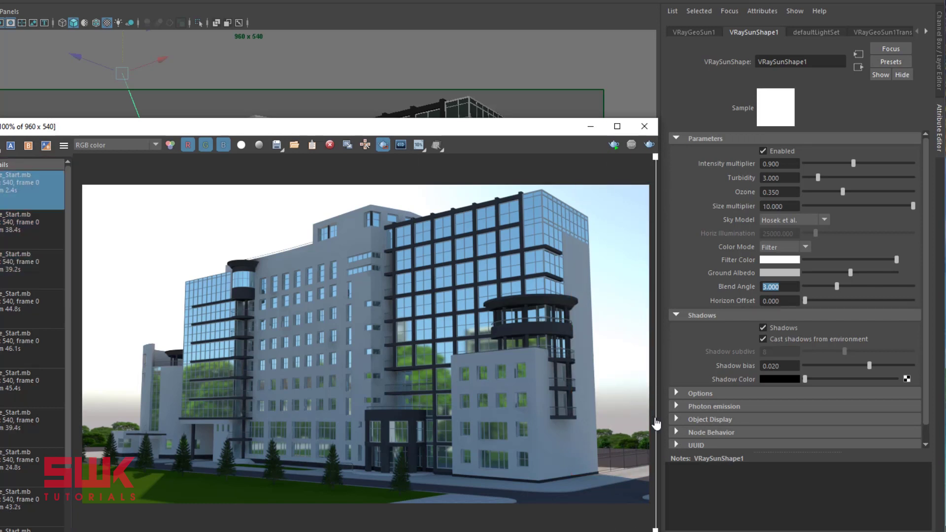
drag(656, 423, 576, 423)
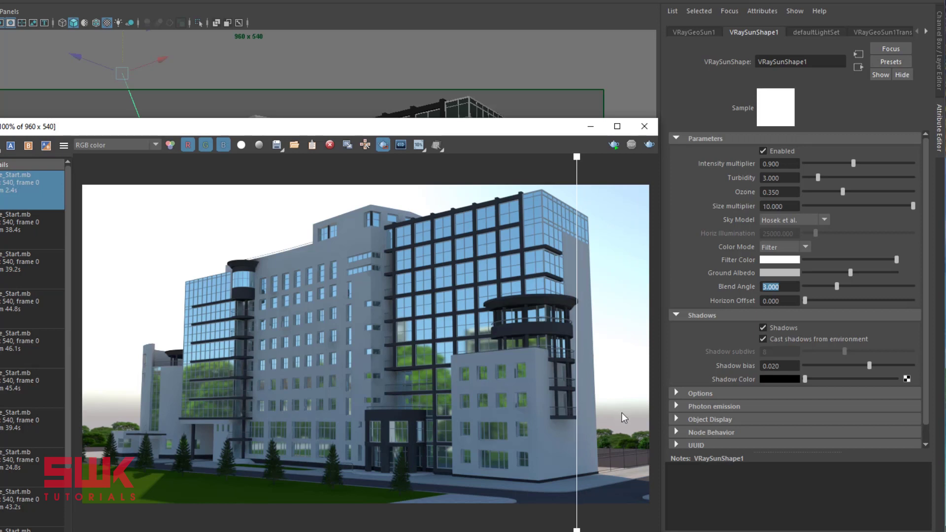
Step: Set the V-Ray Sun's blend angle to 2, then compare the re-rendered horizon region using the split line
click(672, 298)
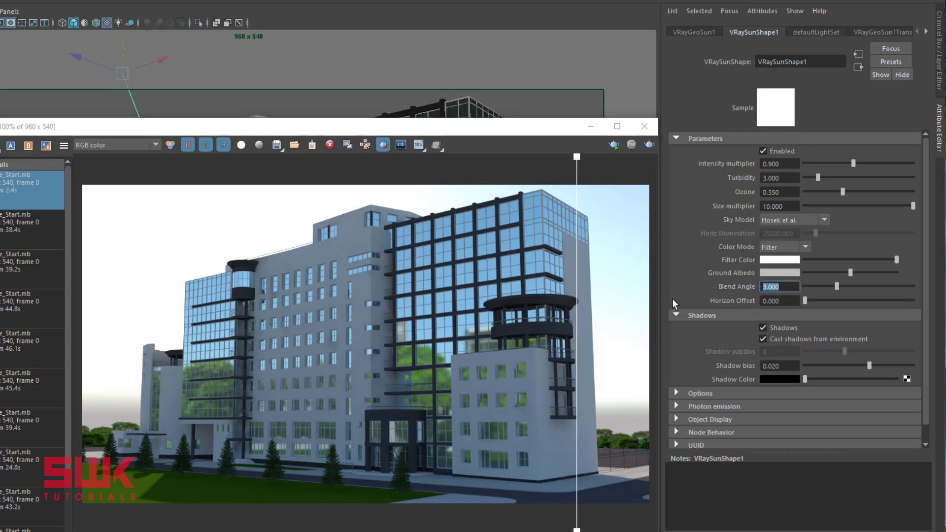
text(2)
key(Return)
click(631, 172)
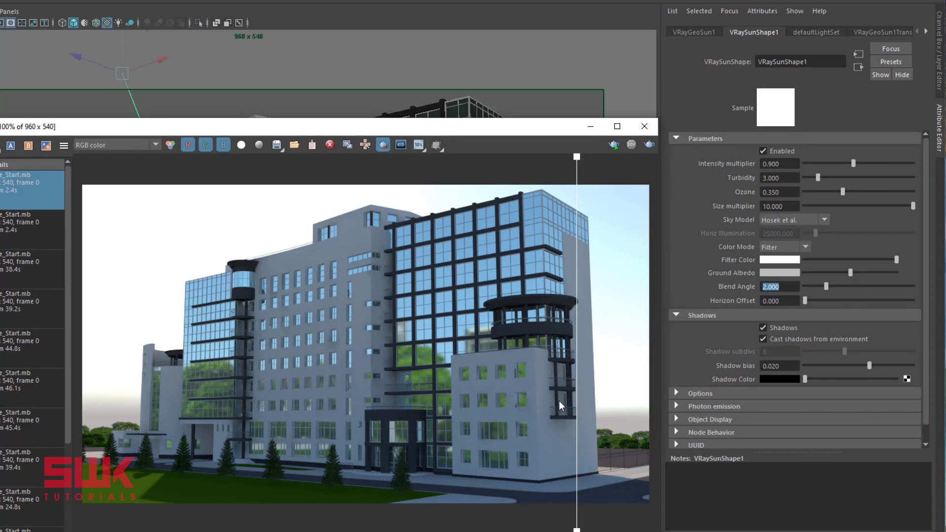
drag(579, 420, 650, 389)
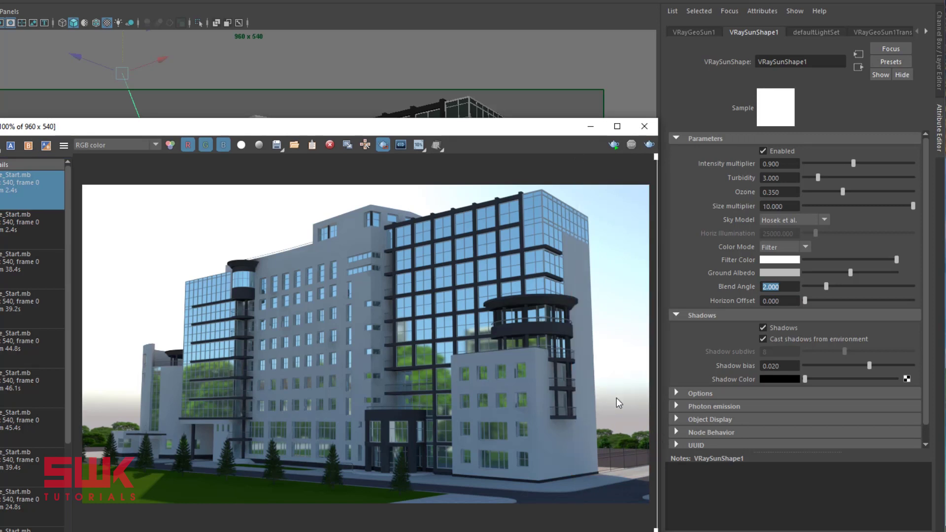
drag(656, 423, 623, 425)
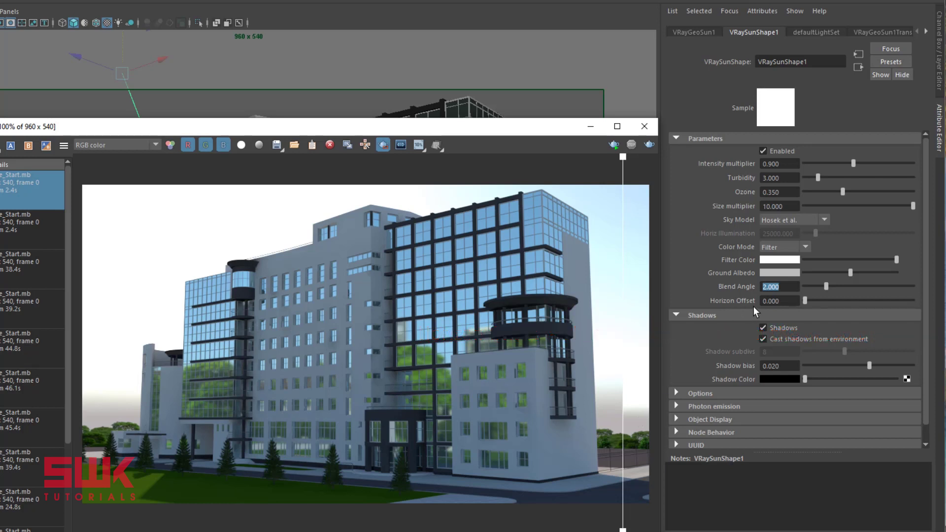
Step: Set the V-Ray Sun's horizon offset to 2 and re-render the region, loading the newest render for comparison
drag(805, 300, 811, 300)
key(Tab)
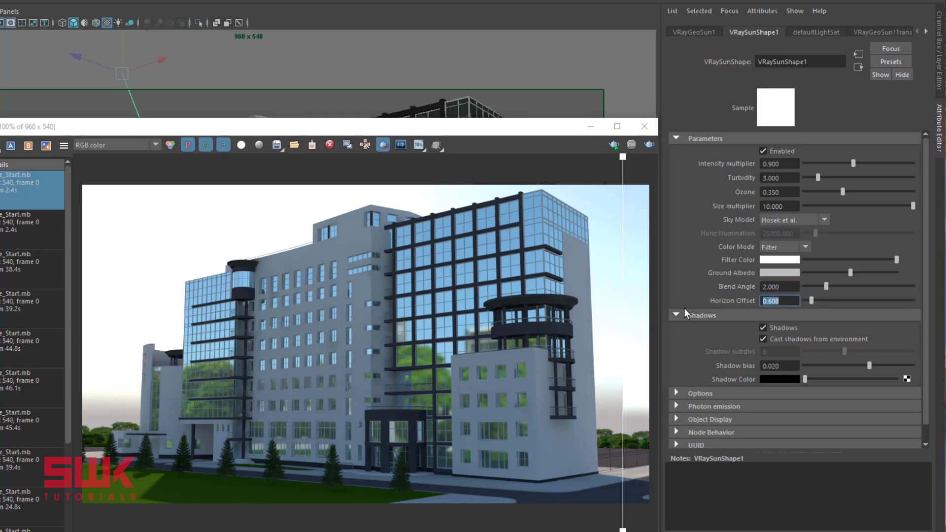
text(2)
key(Return)
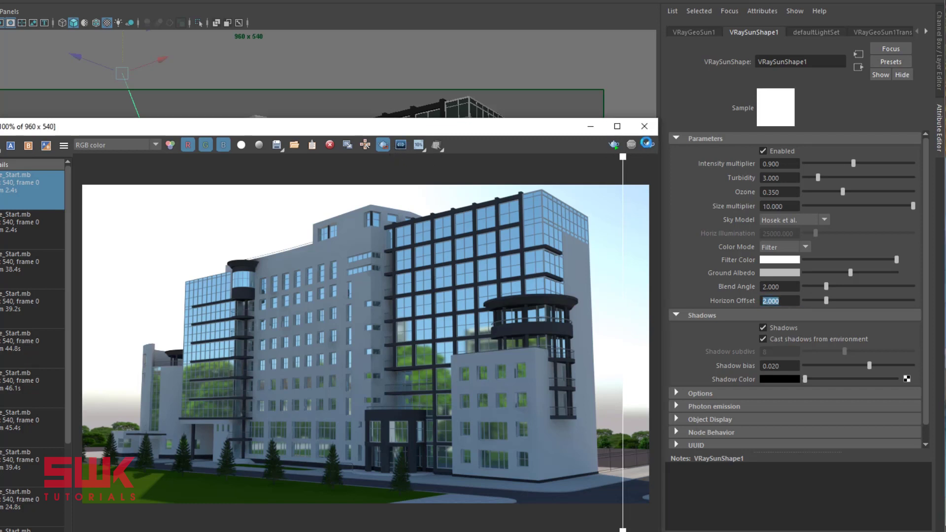
click(647, 143)
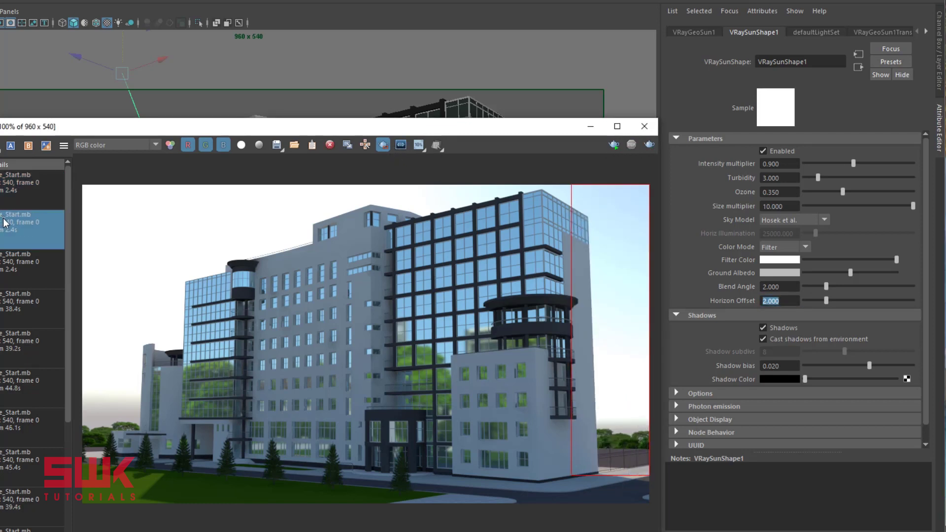
click(20, 183)
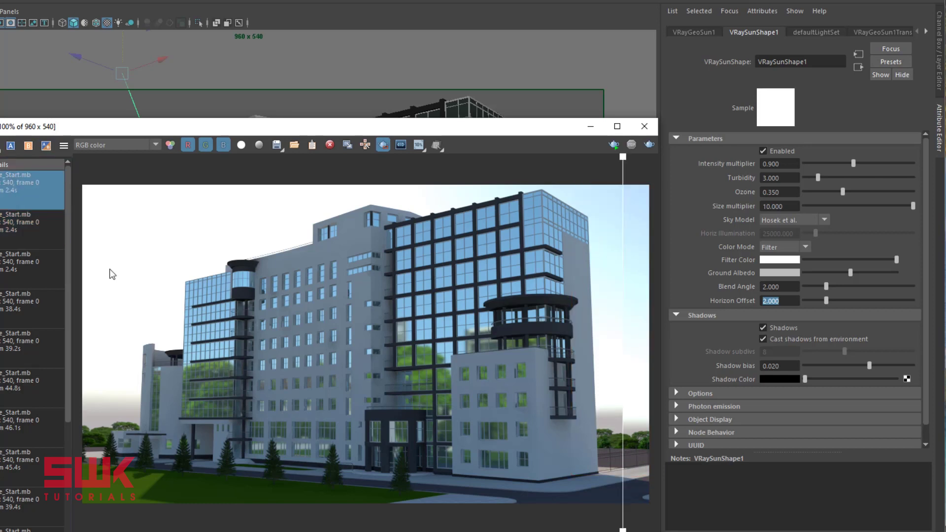
Step: Compare the horizon beside the building by shifting the split line slightly across the two renders
mouse_move(625, 459)
mouse_down()
mouse_move(643, 456)
mouse_move(602, 456)
mouse_move(646, 456)
mouse_move(623, 453)
mouse_up()
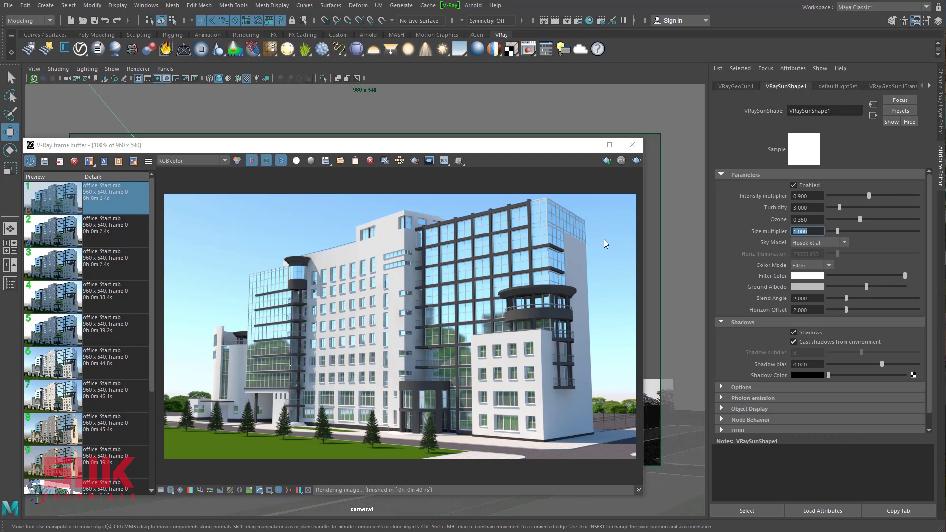
Step: In V-Ray Quick Settings, raise the GI quality to 75% and the AA quality to 22%
click(545, 54)
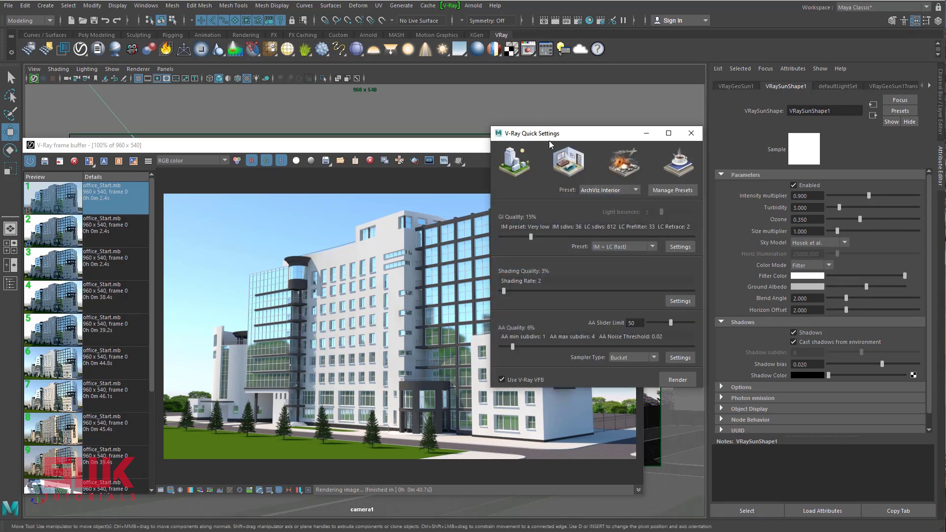
drag(550, 138, 646, 165)
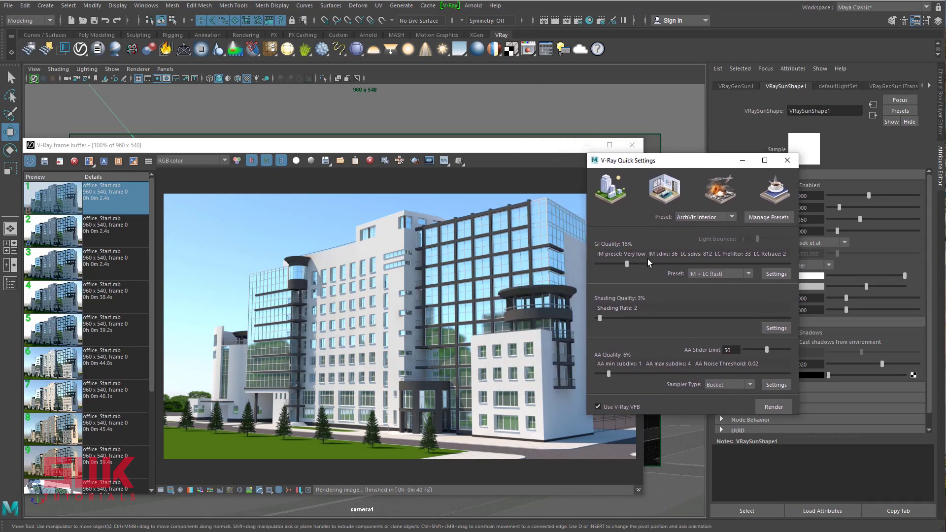
drag(629, 269, 740, 274)
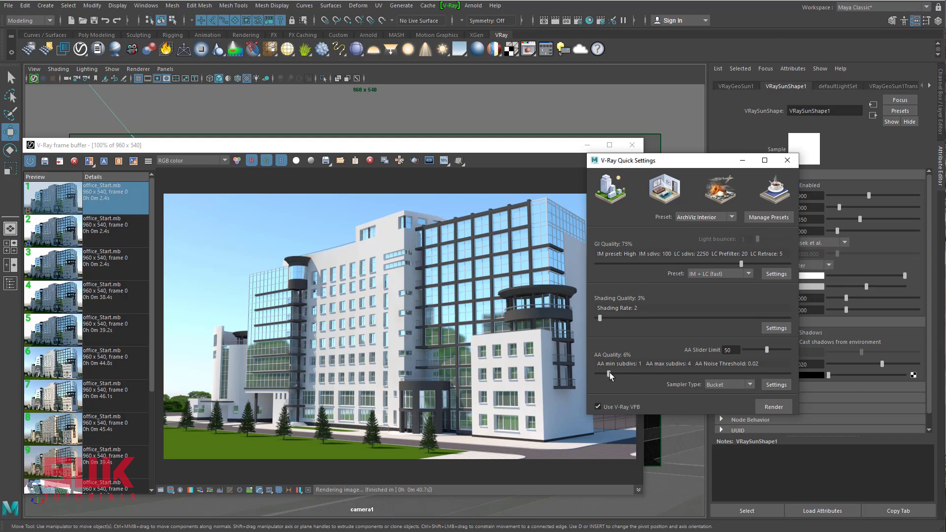
drag(609, 375, 640, 384)
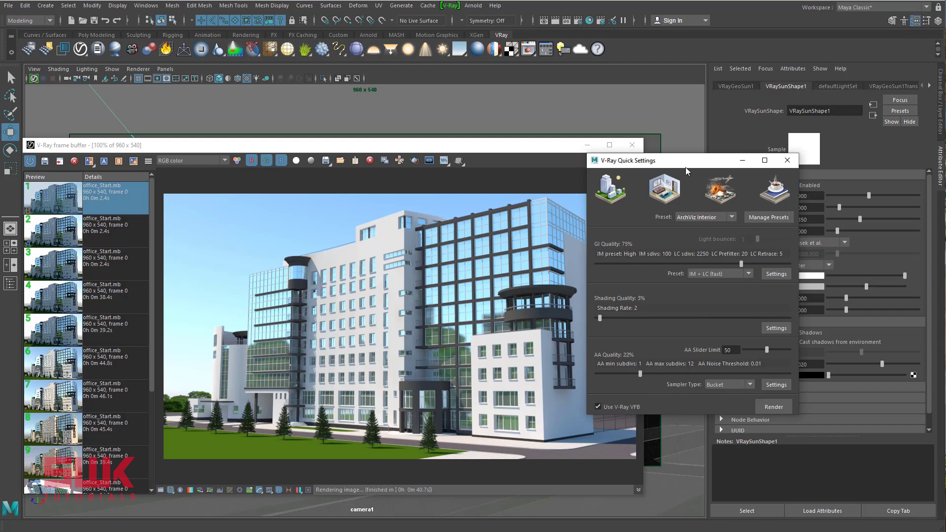
drag(684, 163, 735, 179)
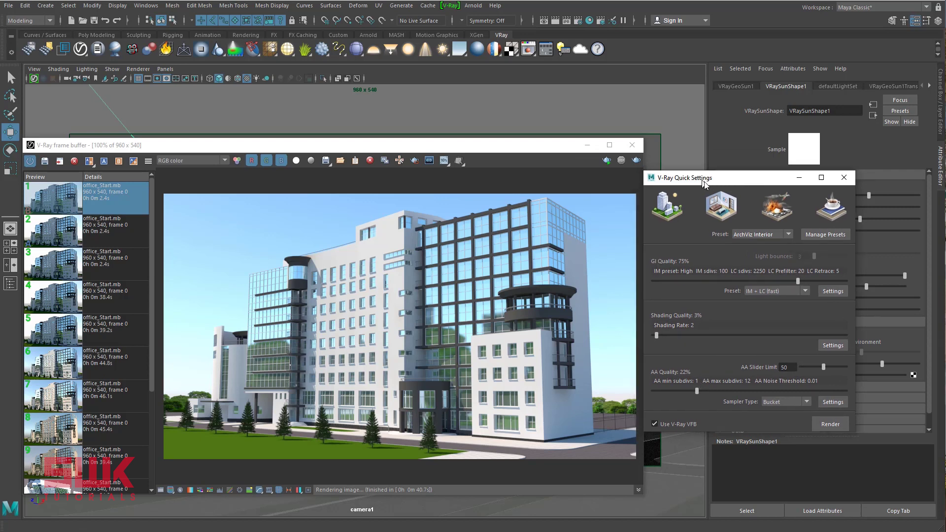
drag(696, 177, 708, 181)
Step: Set the light cache subdivs to 2500 in the detailed GI render settings
click(837, 293)
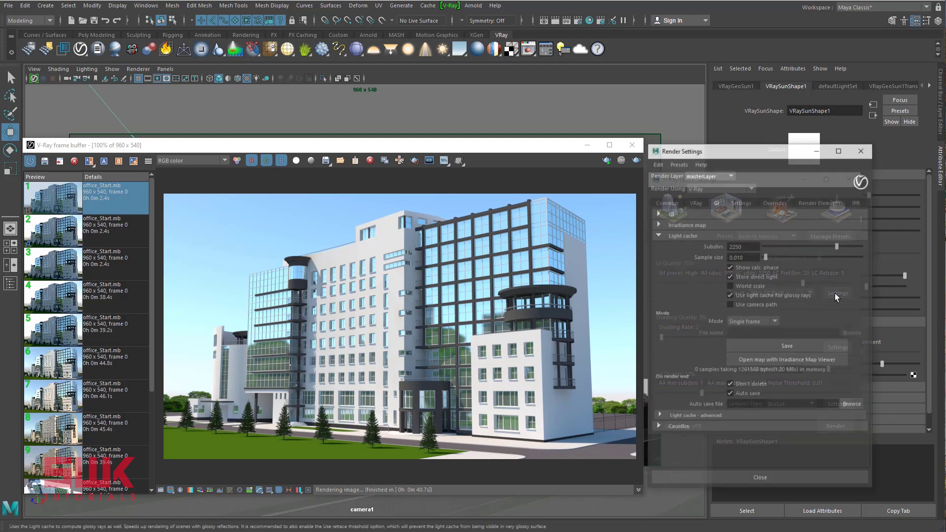
click(696, 234)
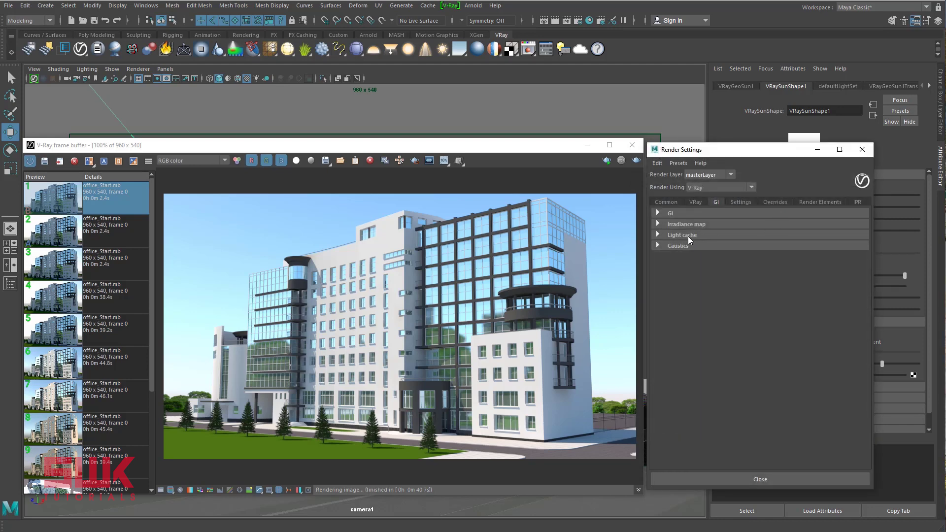
click(662, 238)
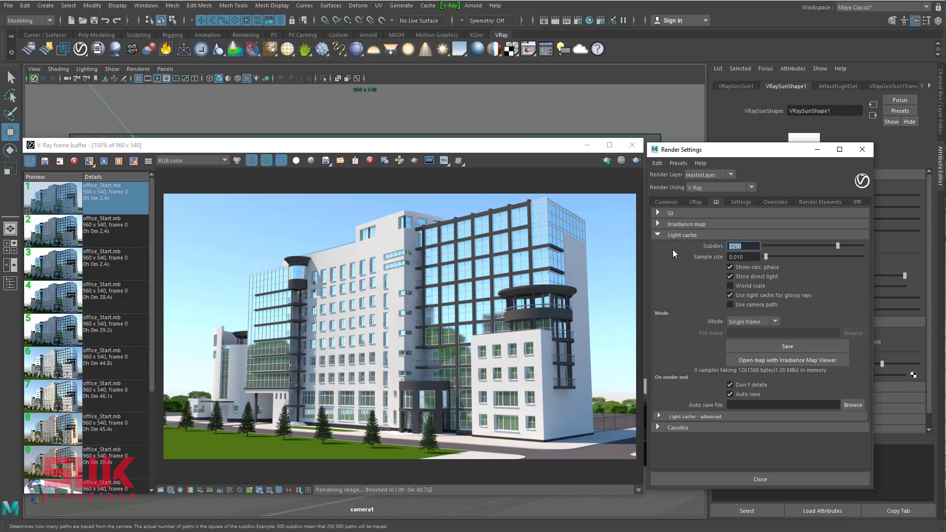
text(25)
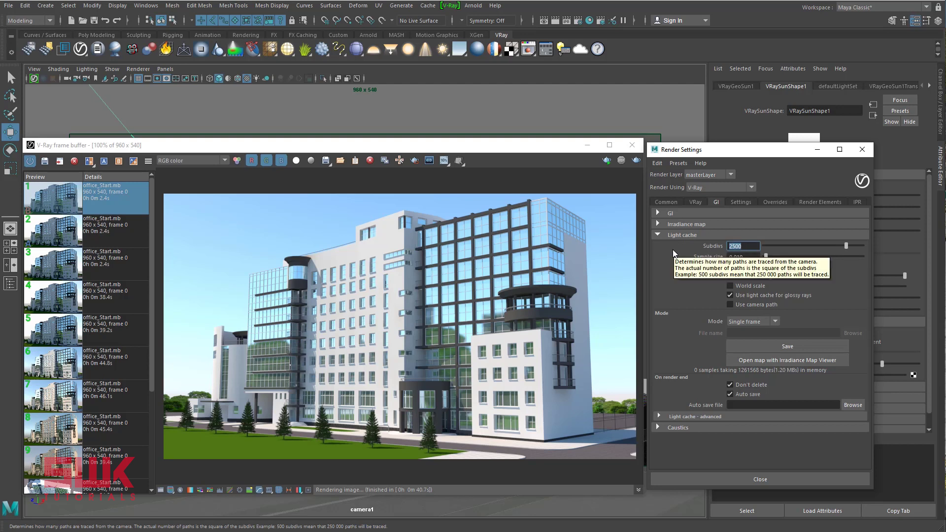
click(676, 236)
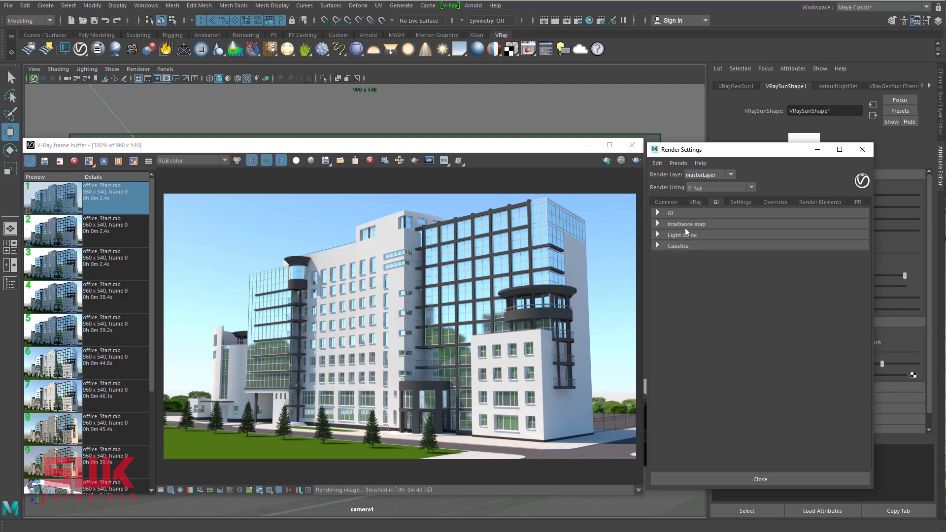
Step: Turn on Enhance details in the irradiance map's advanced options
click(708, 223)
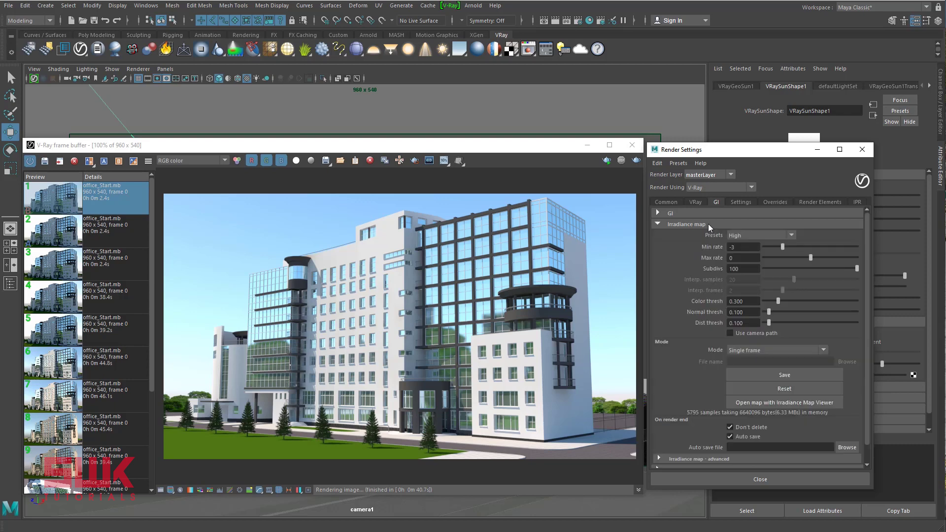
scroll(672, 297, down, 1)
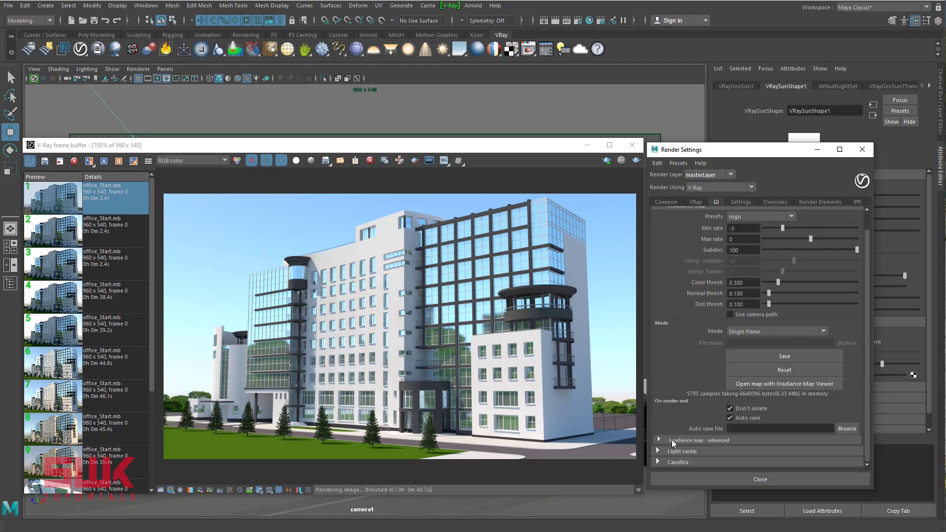
click(687, 442)
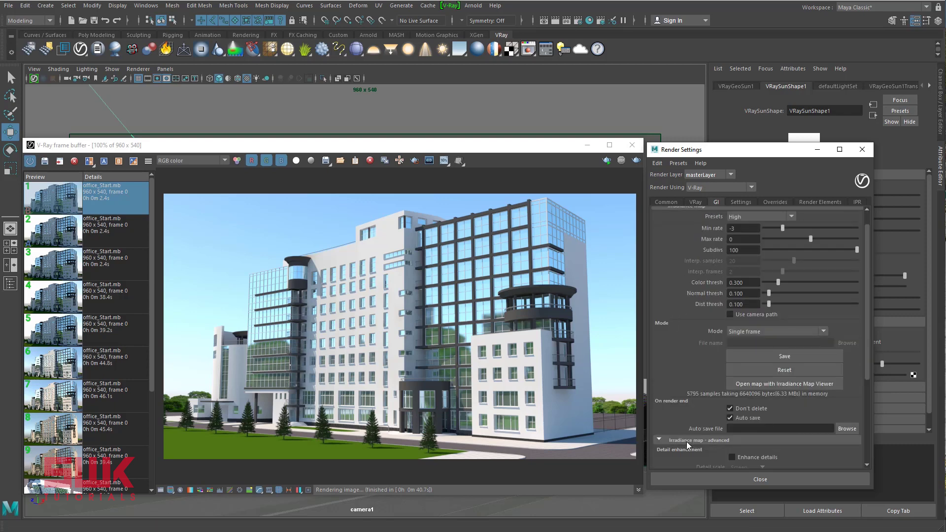
scroll(692, 440, down, 2)
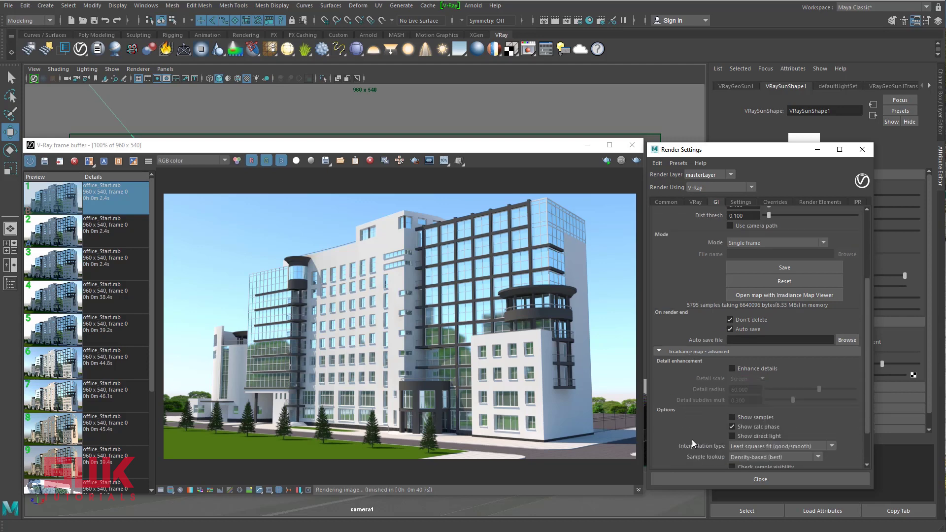
click(732, 369)
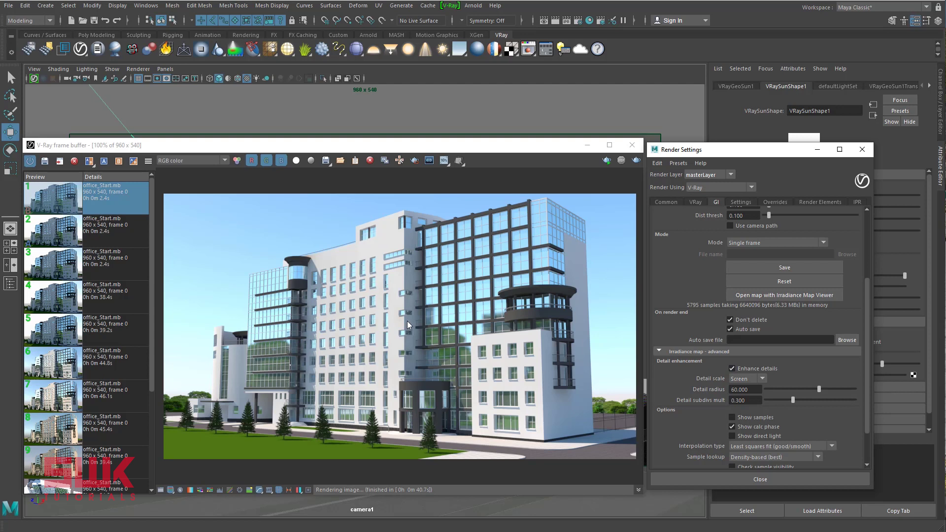
drag(867, 345, 863, 265)
click(683, 226)
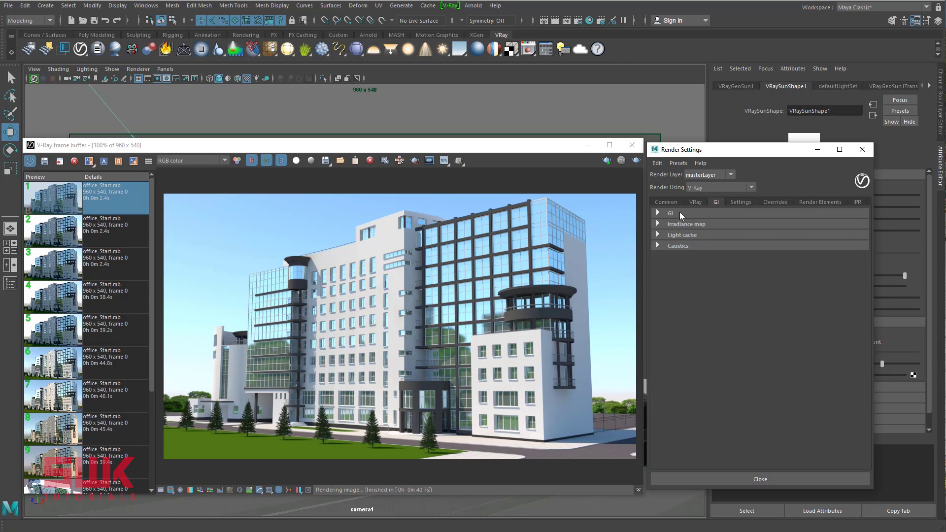
Step: Show the advanced GI options with ambient occlusion, and put away the Vray Basics Maya.jpg reference picture
click(681, 214)
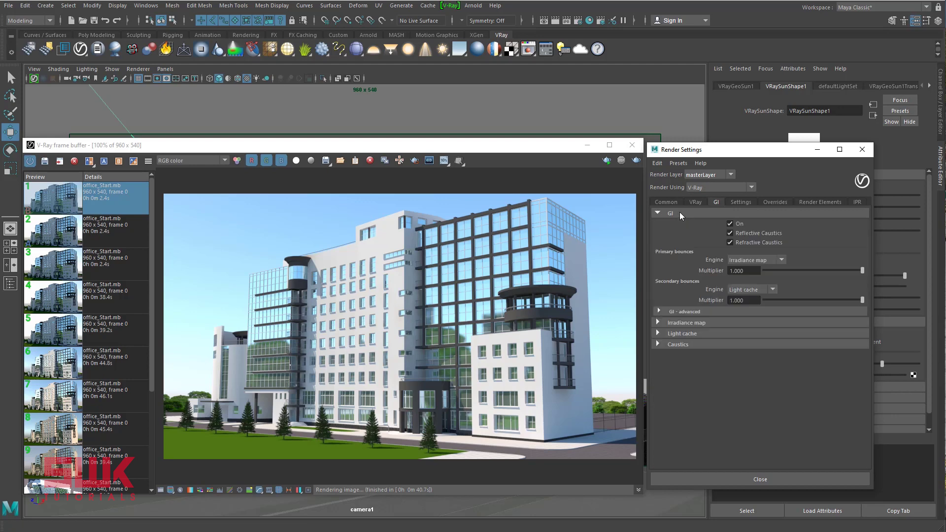
click(686, 312)
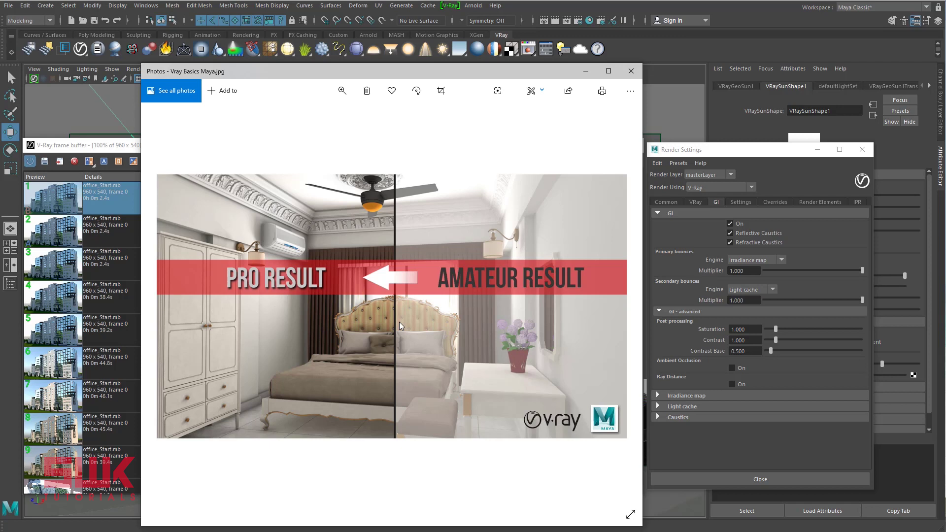
click(586, 76)
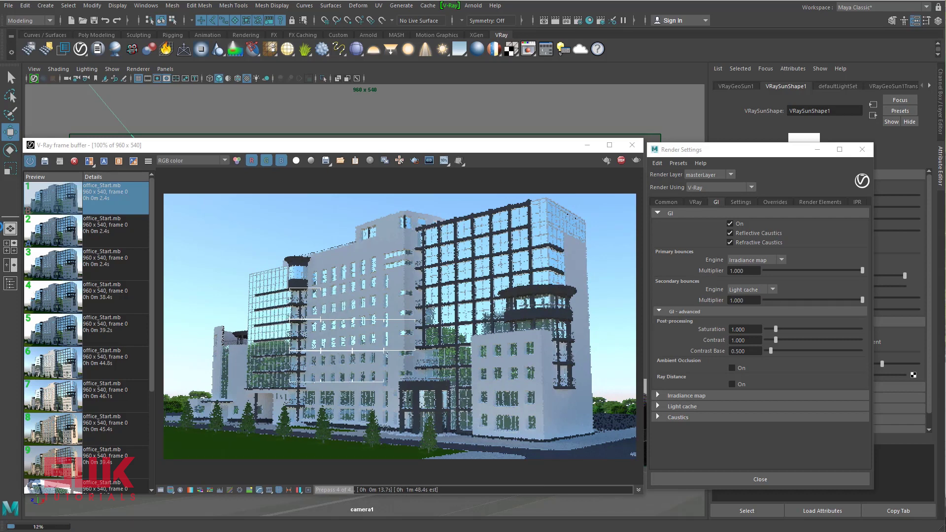
Step: Move the frame buffer aside during the render and switch to Photos to view Vray Next Proxy Tutorial in Maya.jpg
drag(277, 146, 451, 84)
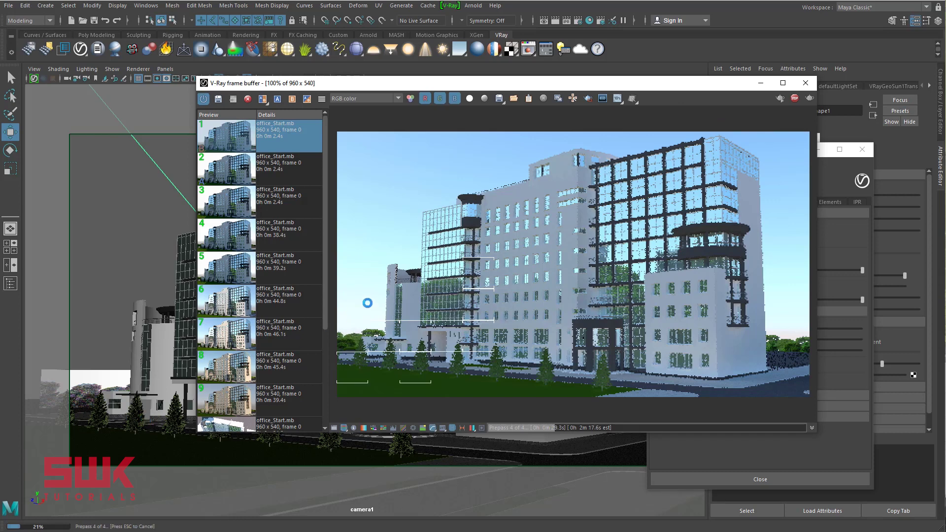
key(alt+Tab)
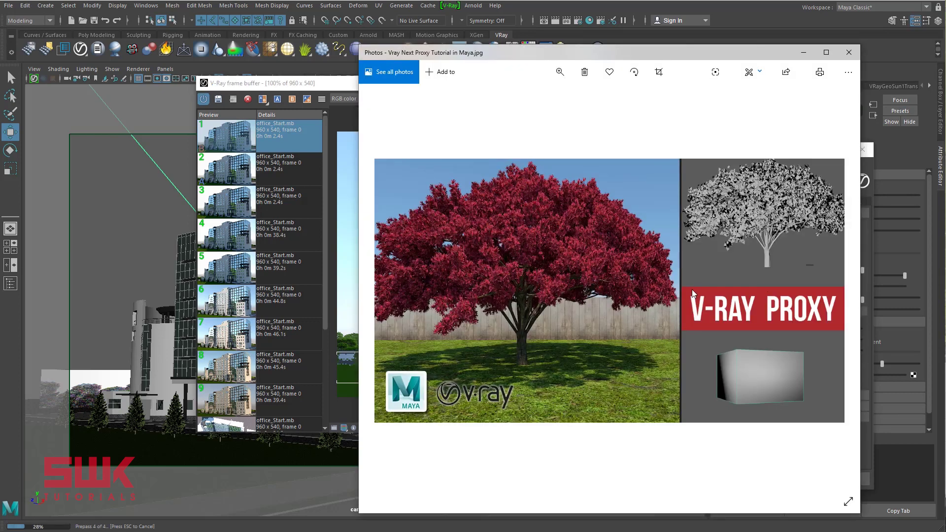
drag(511, 58, 207, 61)
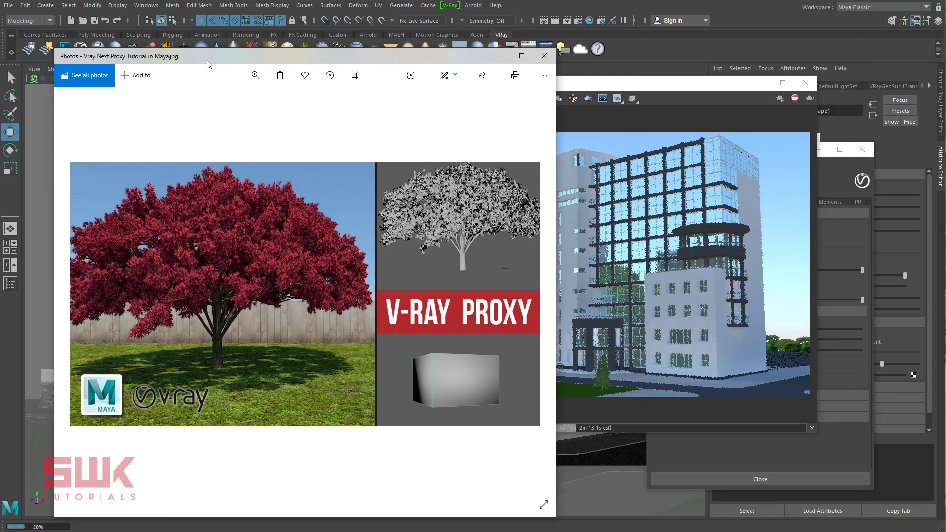